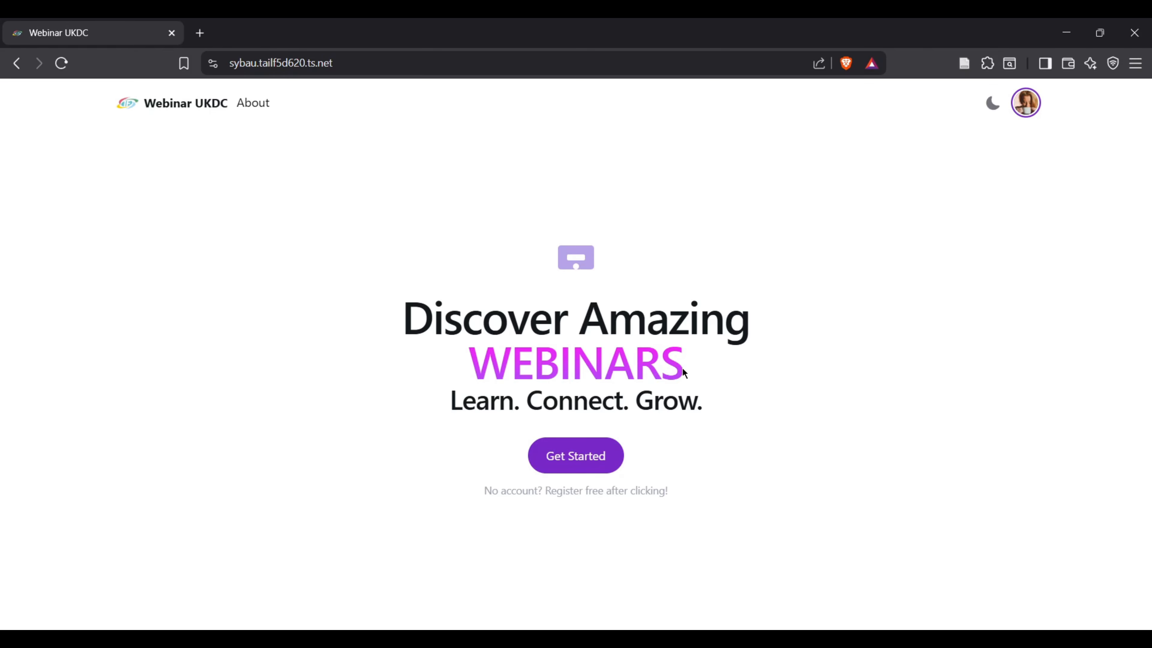
Look over the About page describing the project team, then return to the home page.
click(307, 57)
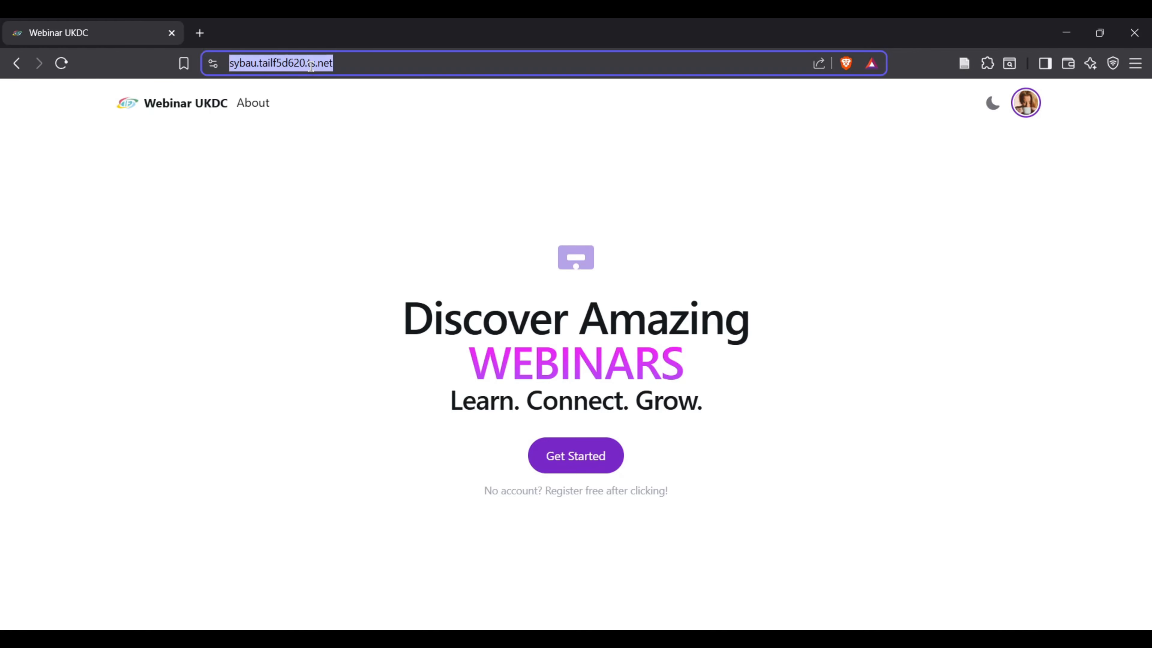
double_click(359, 62)
click(394, 167)
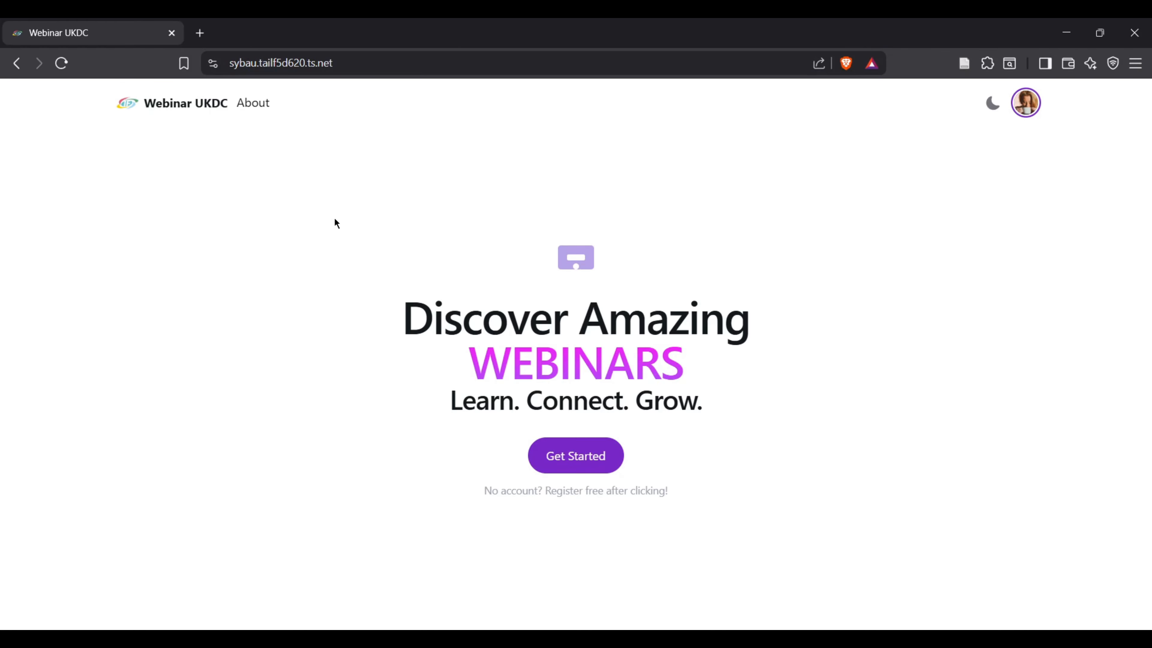
click(249, 103)
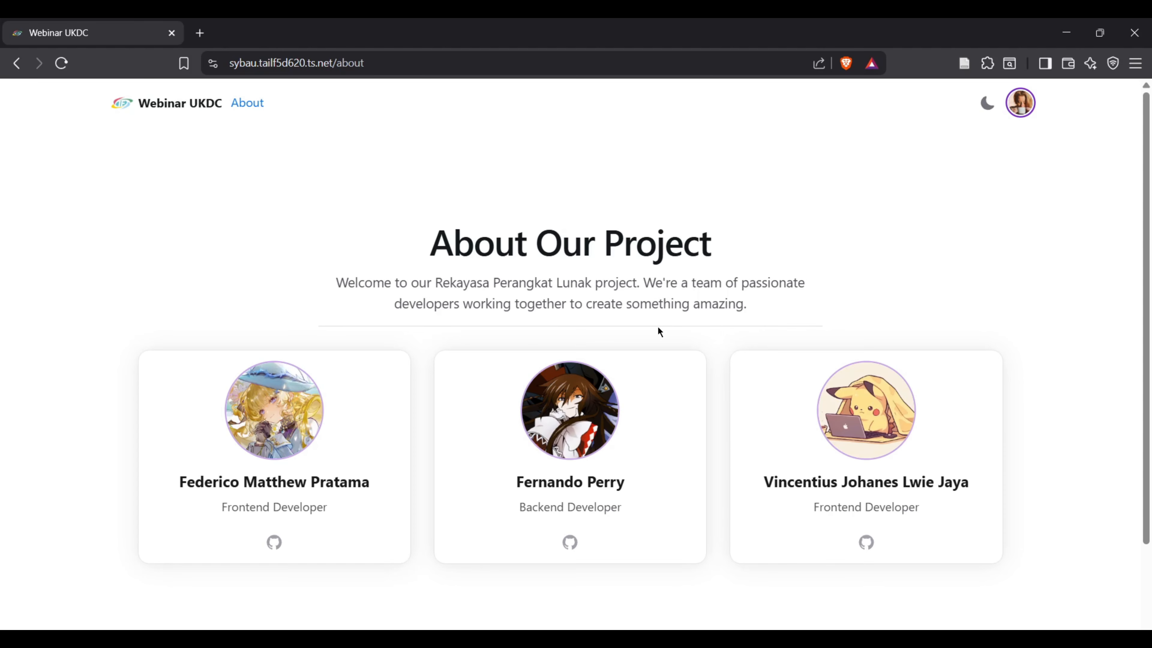
scroll(635, 309, down, 3)
scroll(812, 350, up, 1)
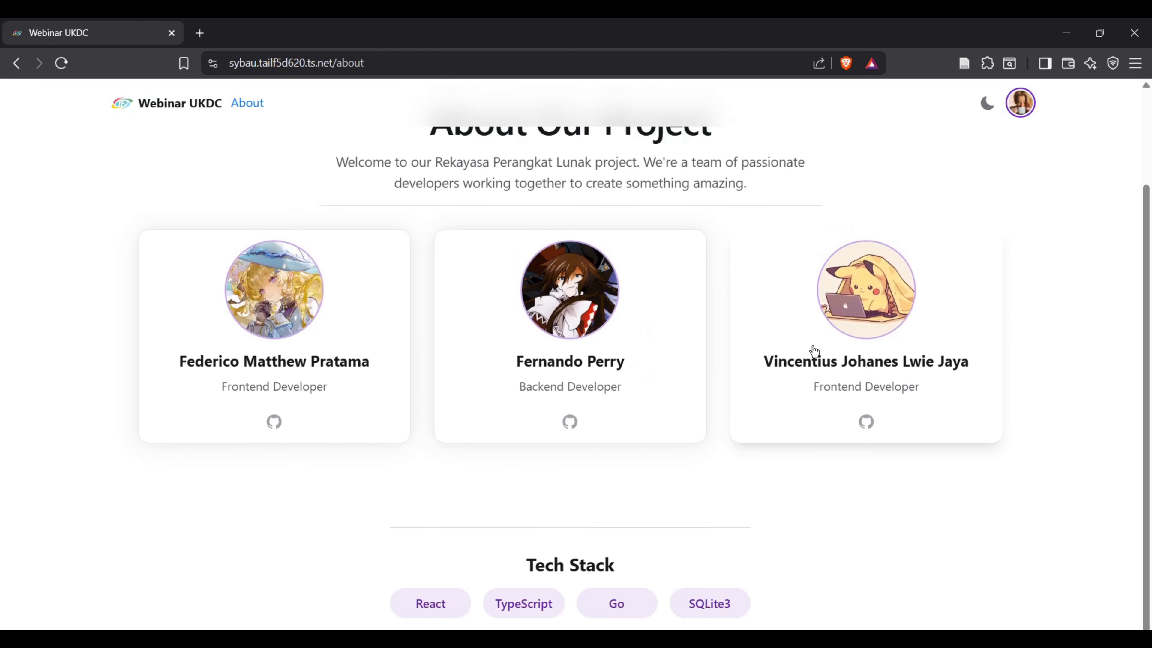
scroll(872, 323, up, 1)
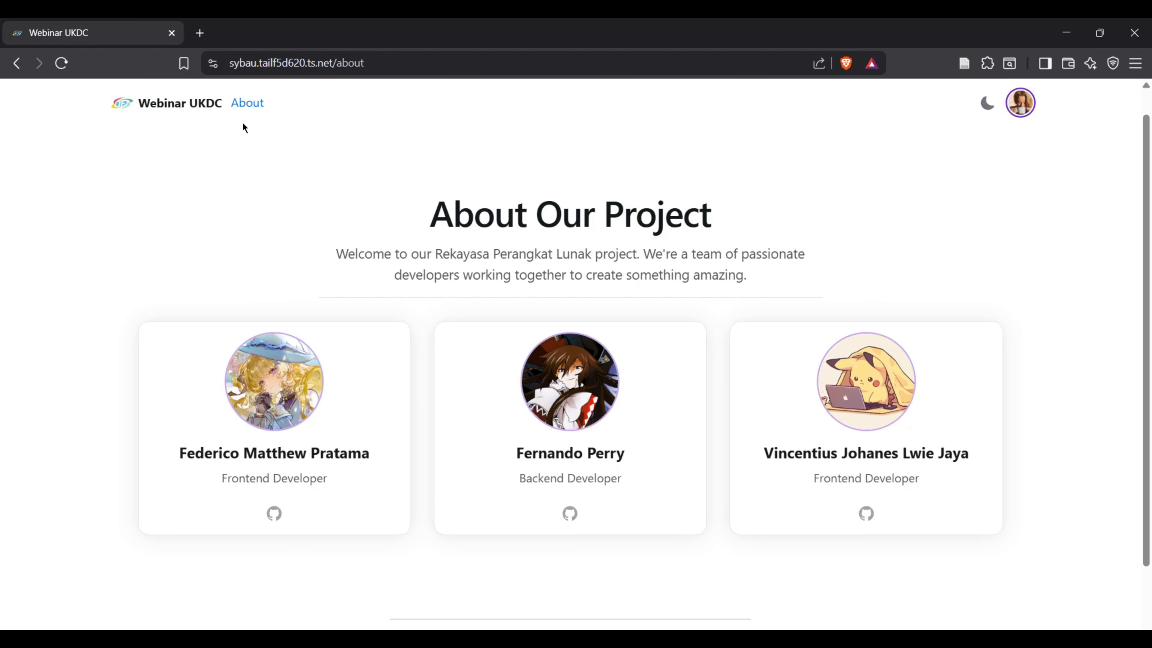
click(202, 108)
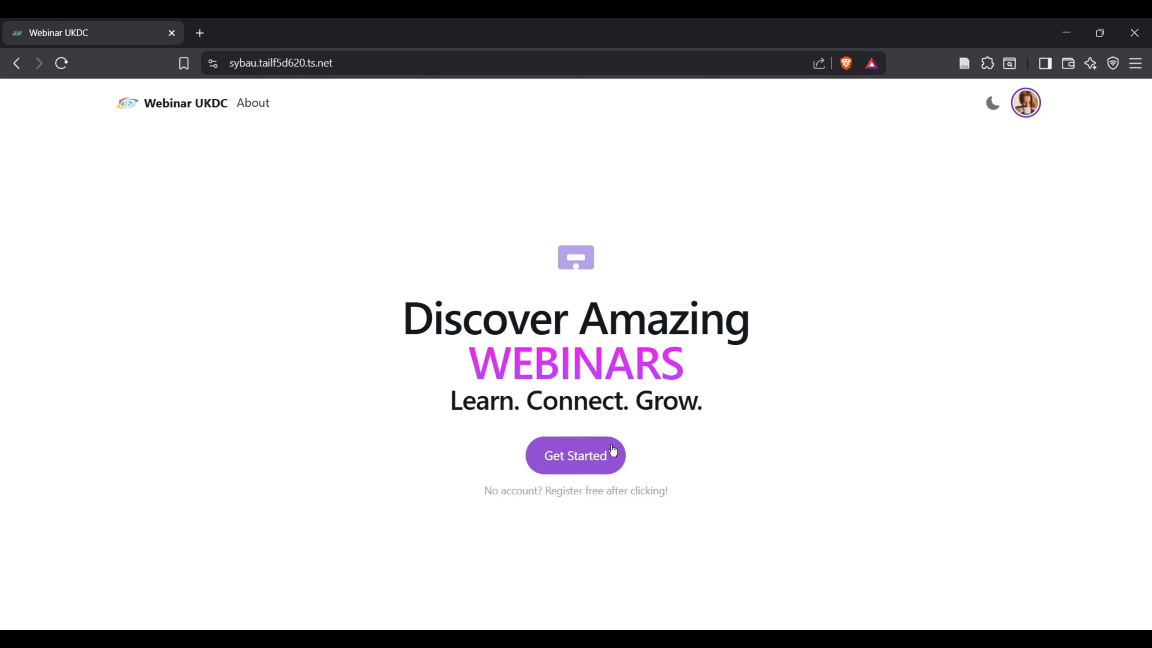
Open the new-account registration form and enter the account holder's full name.
click(602, 455)
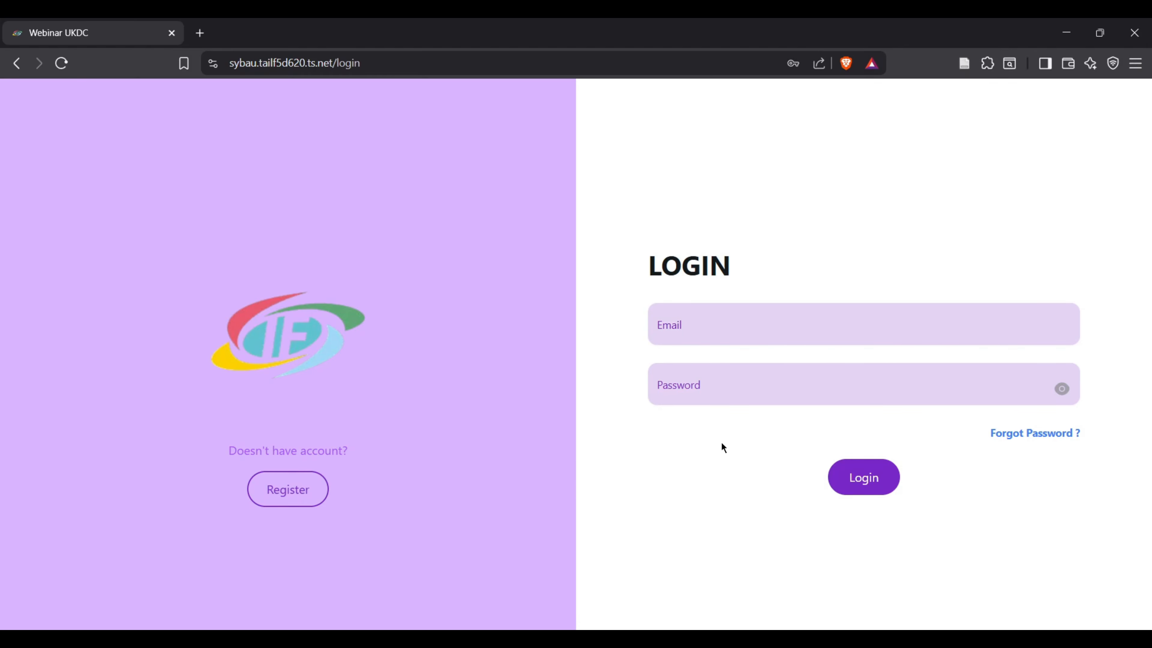
click(295, 495)
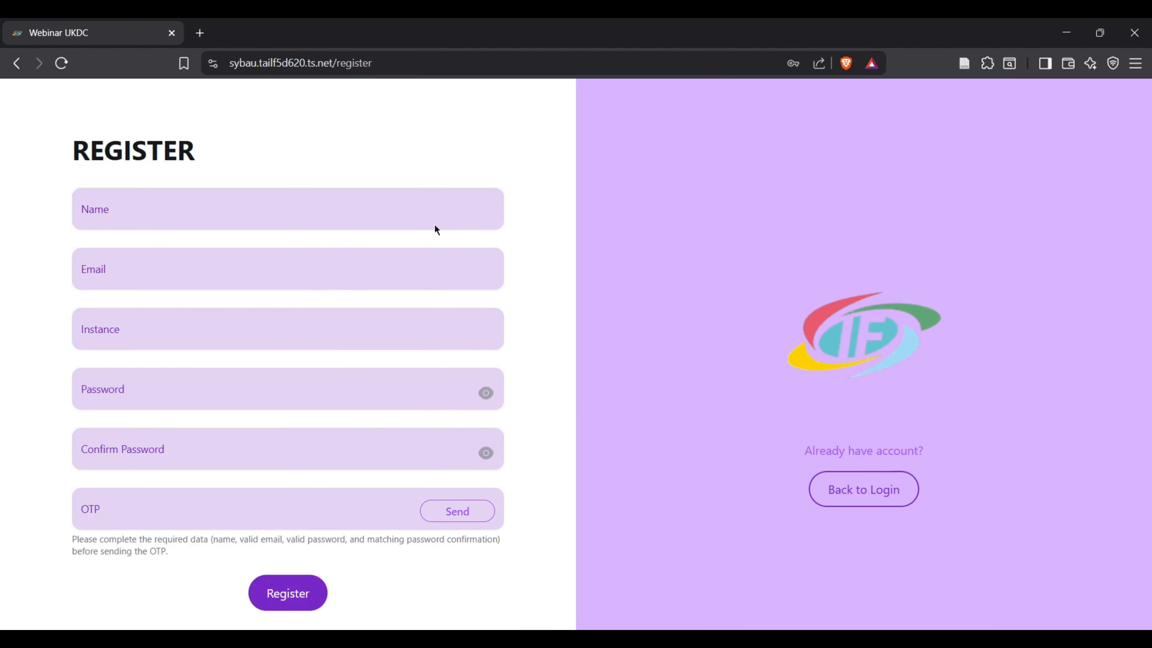
click(463, 209)
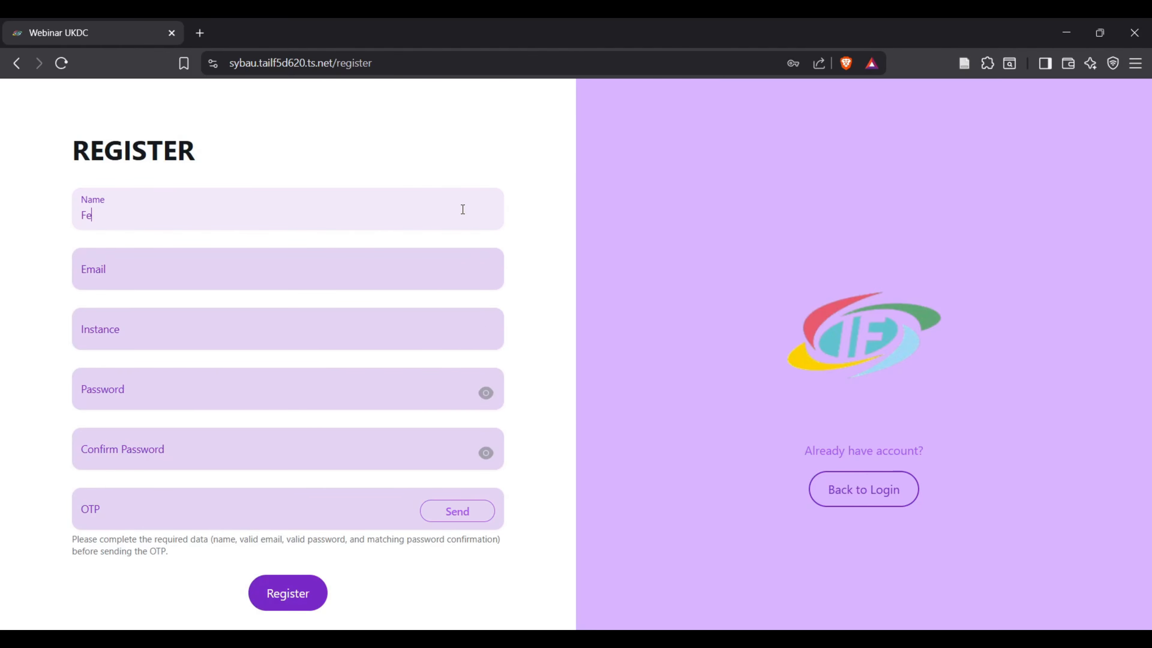
Enter the account's e-mail address, fixing the missing letter in the domain.
click(431, 265)
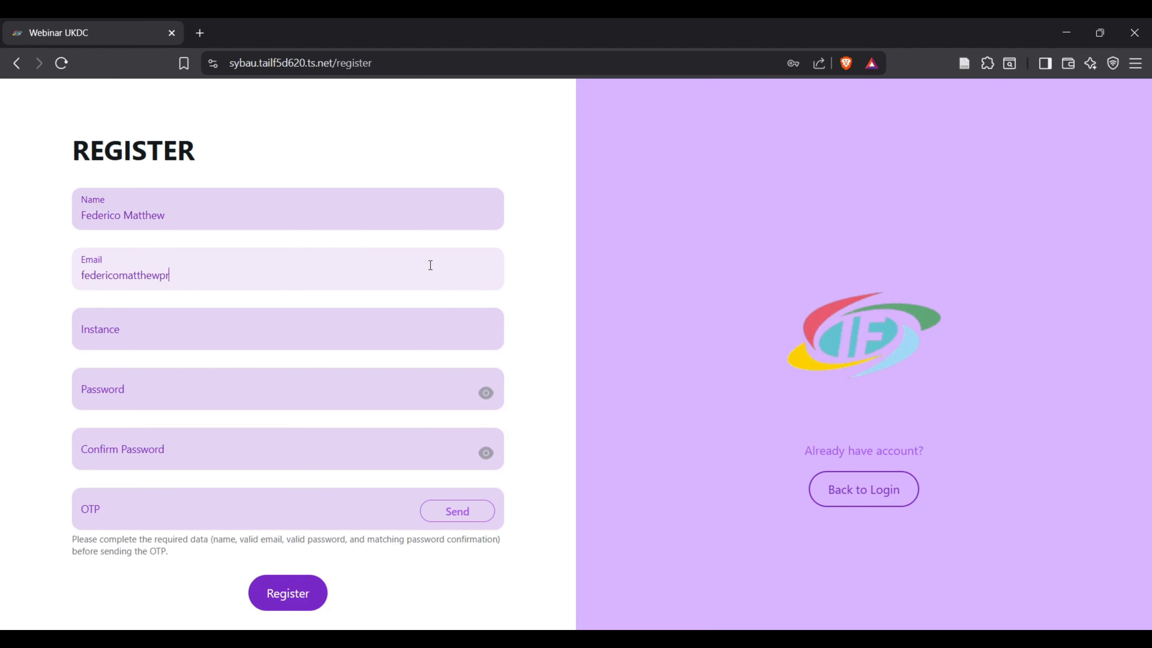
key(ctrl+a)
key(Home)
key(ctrl+a)
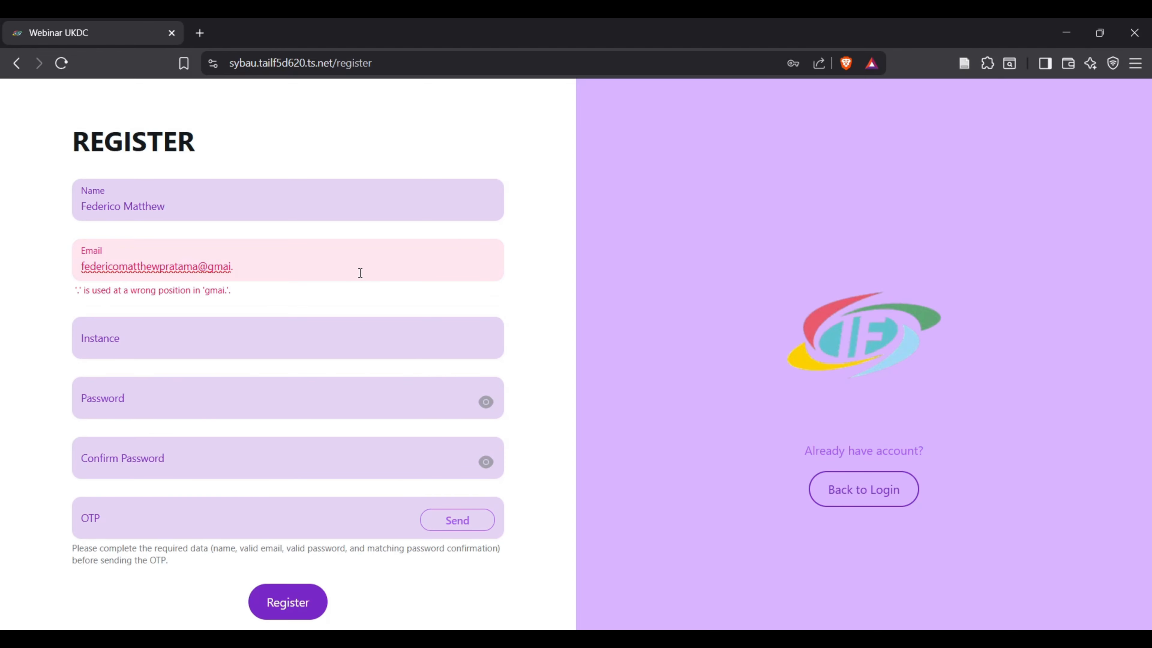
key(End)
key(Left)
key(End)
Set Instance to UKDC and enter the account password.
click(308, 333)
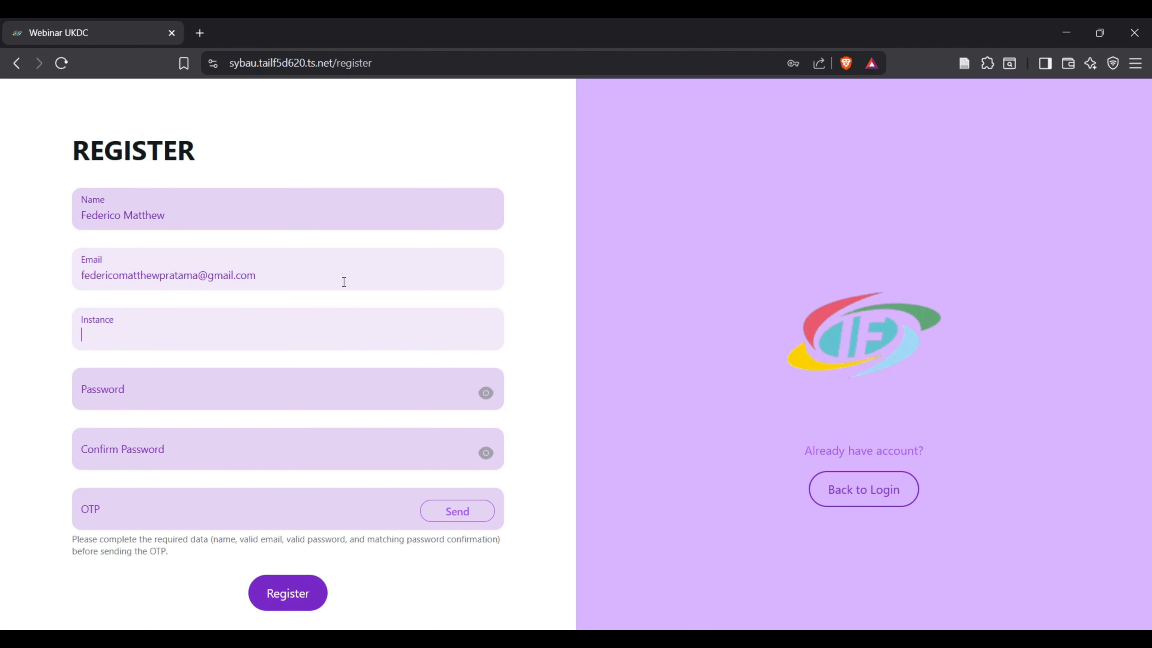
text(UKDC)
click(335, 374)
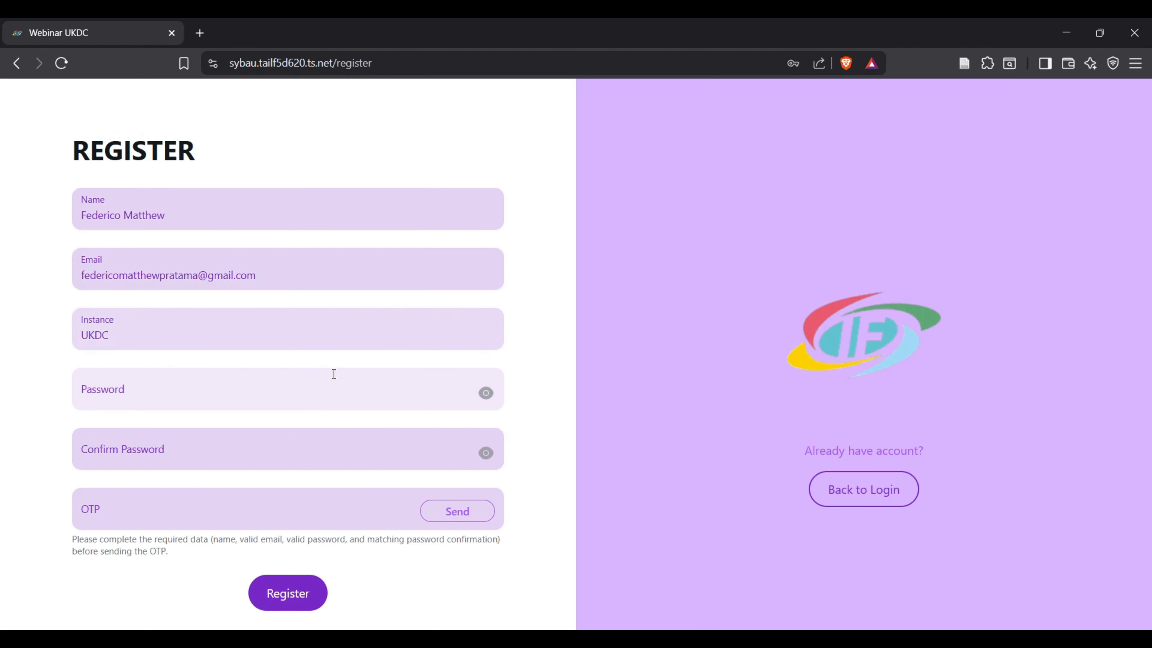
text(•••••••••••)
click(396, 441)
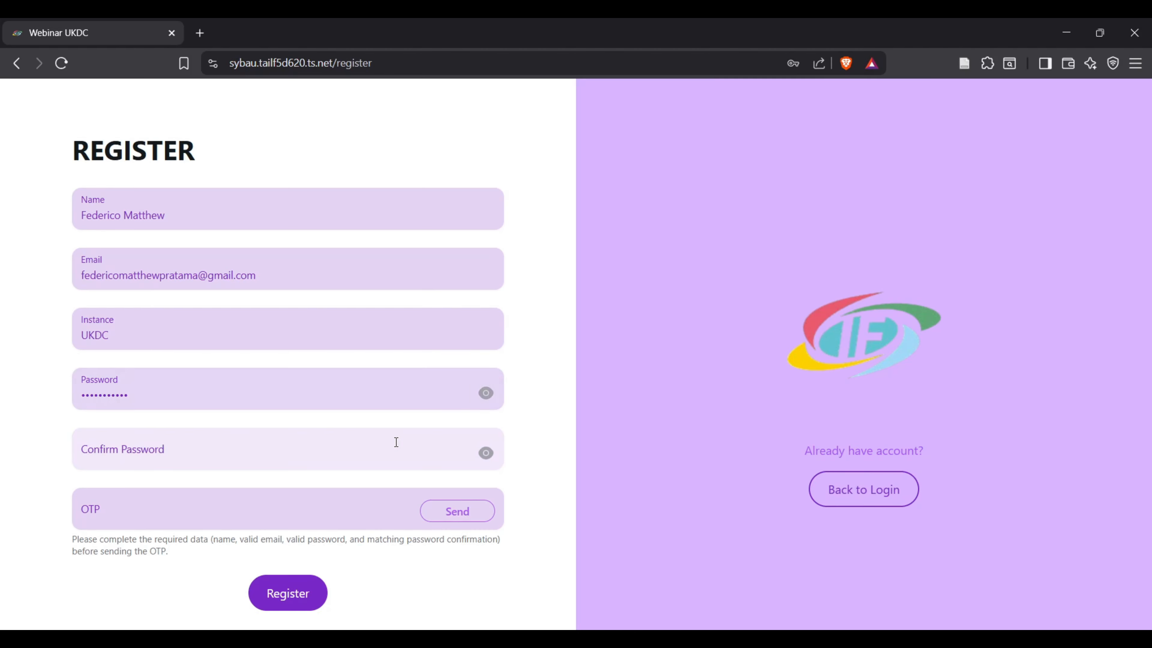
text(•••••••••••)
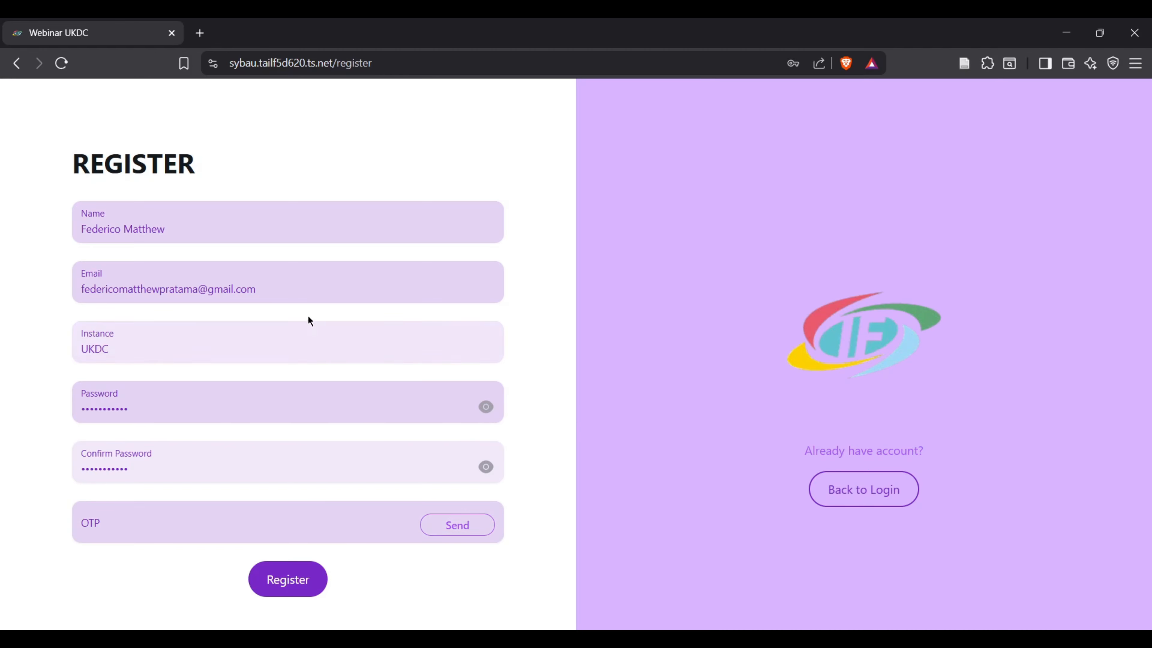
Request the e-mailed OTP, enter the received verification code, and submit the registration.
drag(317, 291, 63, 300)
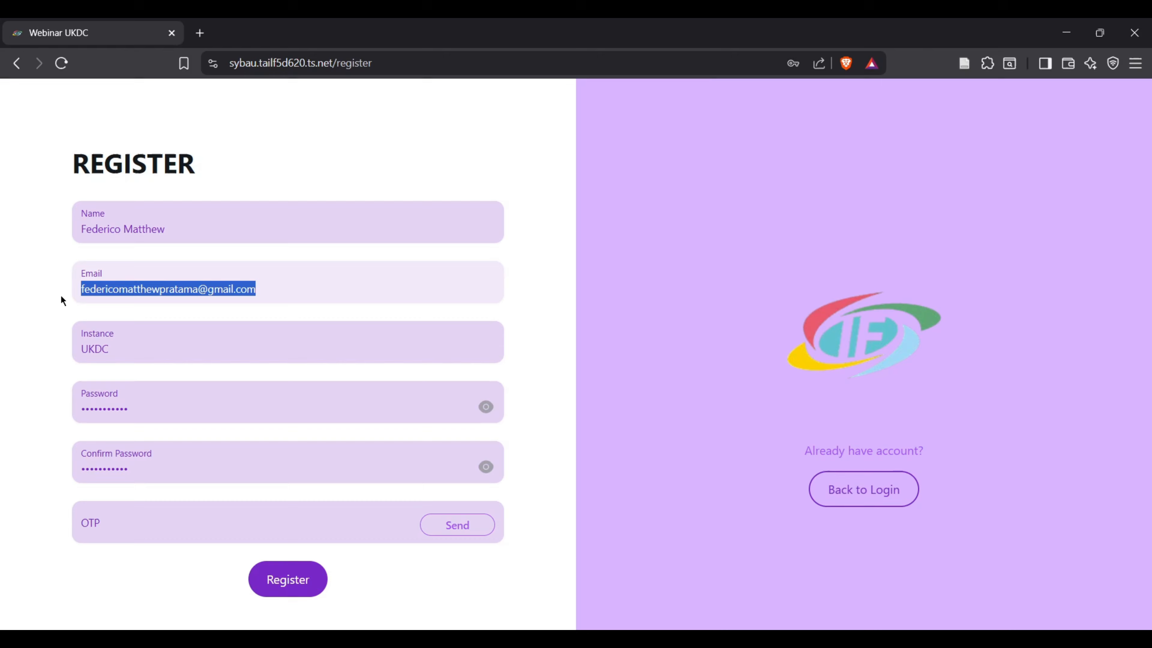
click(465, 526)
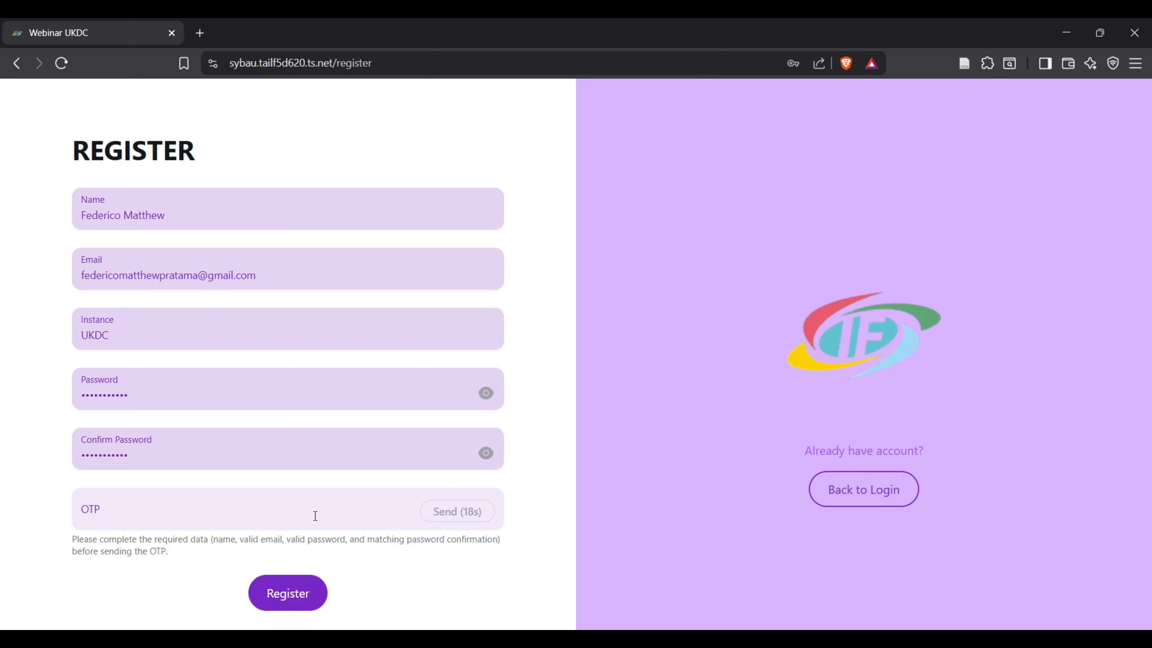
click(295, 514)
click(304, 596)
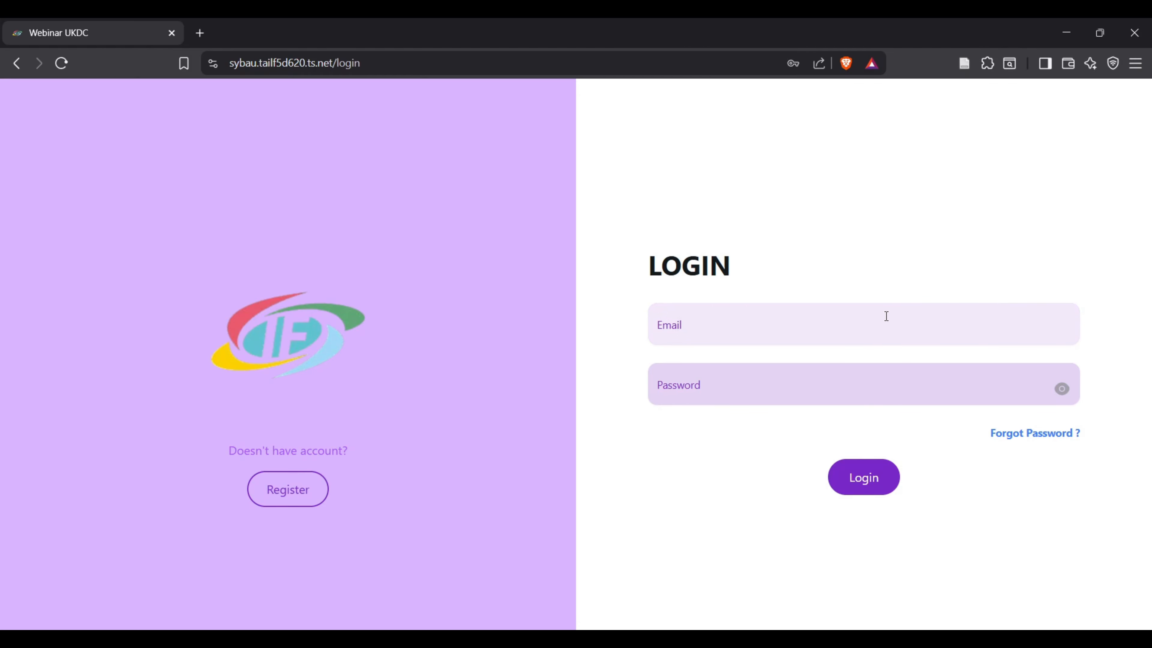
Log in to the new account using the browser's saved e-mail and password.
click(846, 317)
click(840, 364)
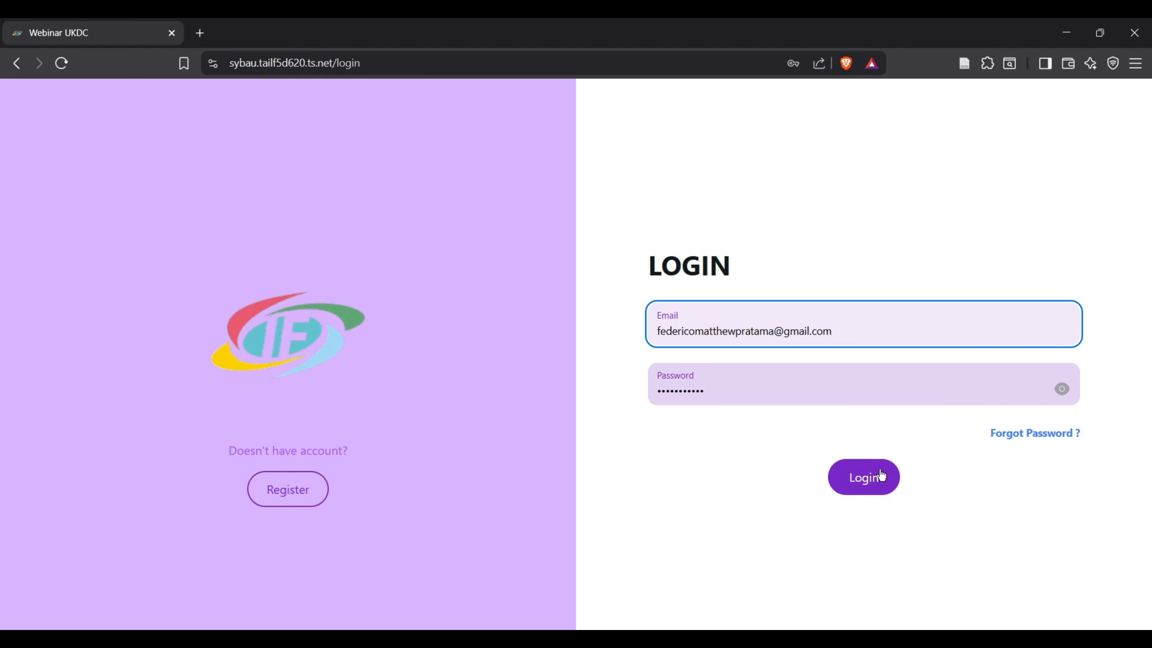
click(879, 479)
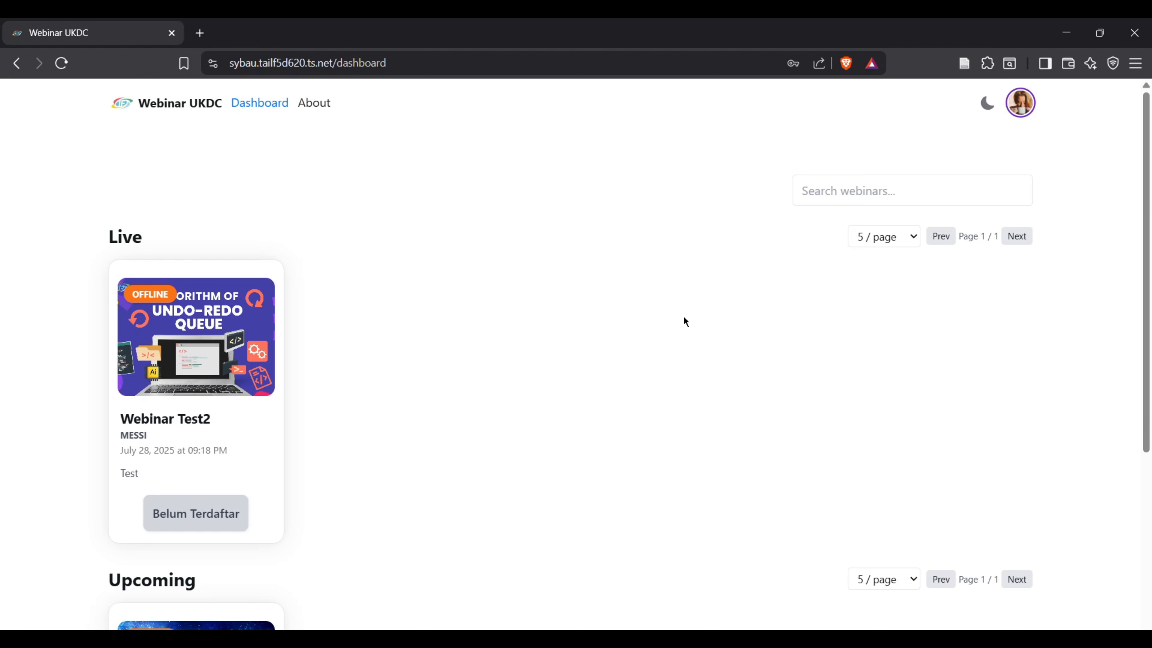
Search the dashboard for 'webinar test2' and open the Webinar Test2 detail page.
scroll(684, 320, down, 2)
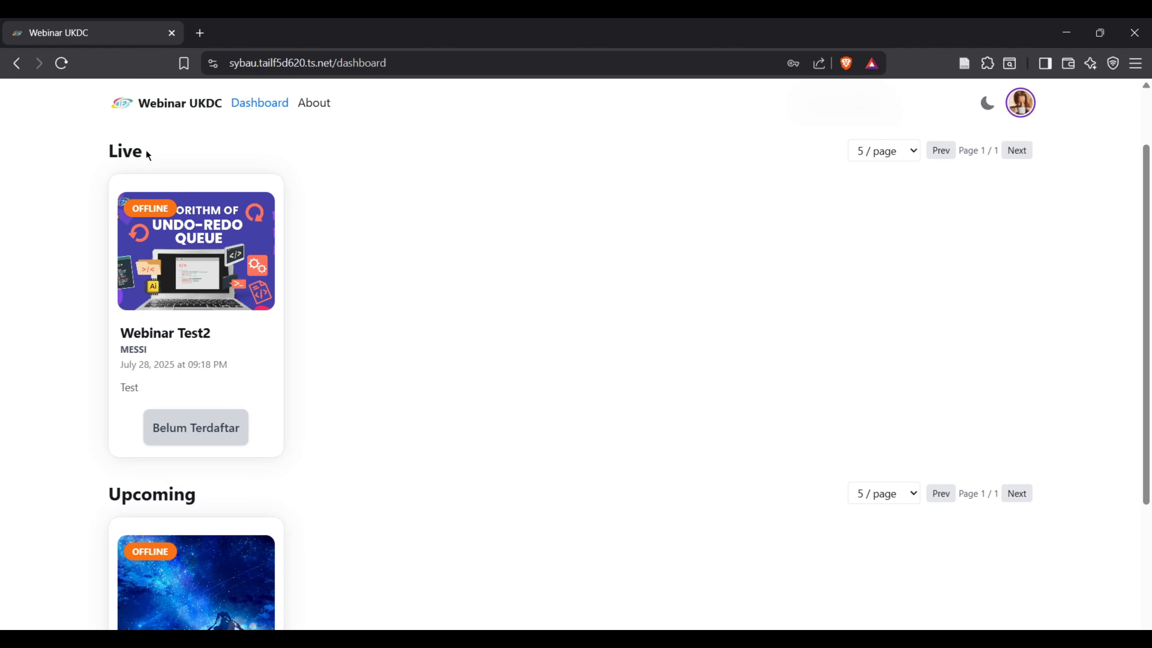
scroll(170, 449, down, 2)
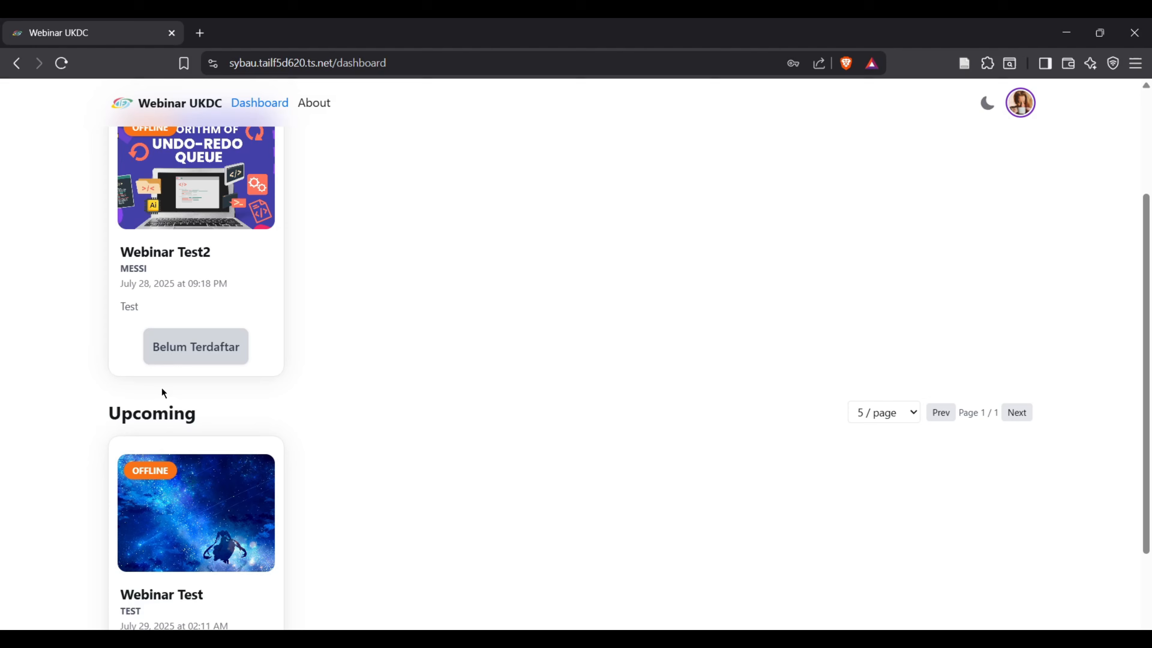
scroll(465, 411, up, 3)
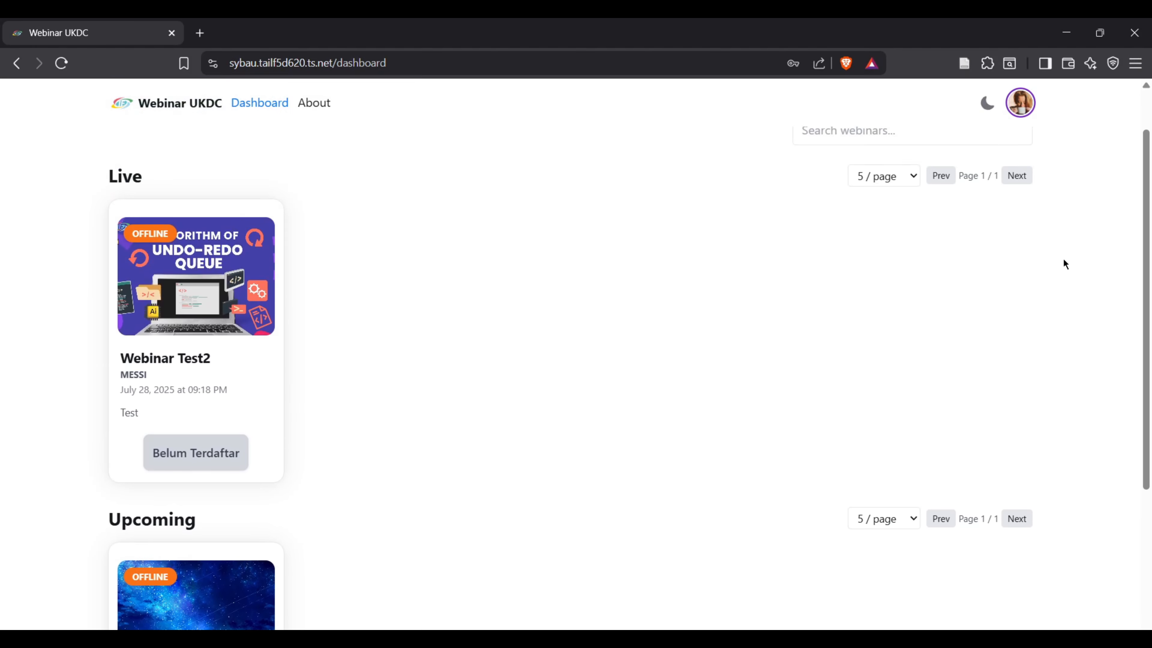
scroll(913, 226, up, 2)
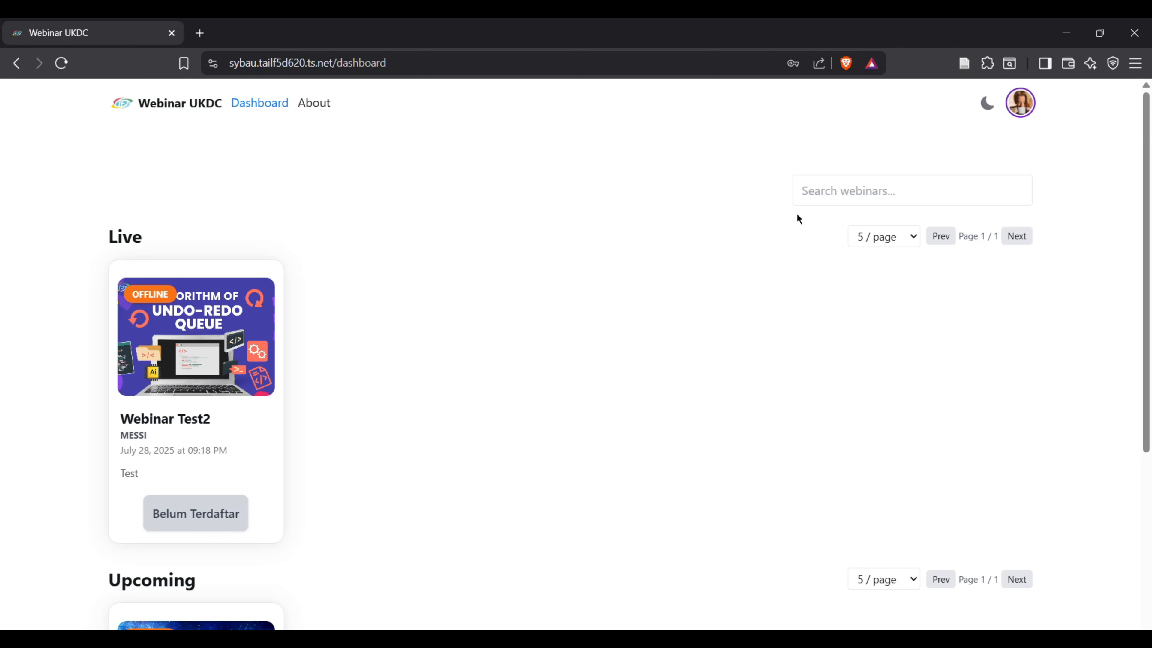
click(795, 188)
scroll(921, 188, down, 2)
text(w)
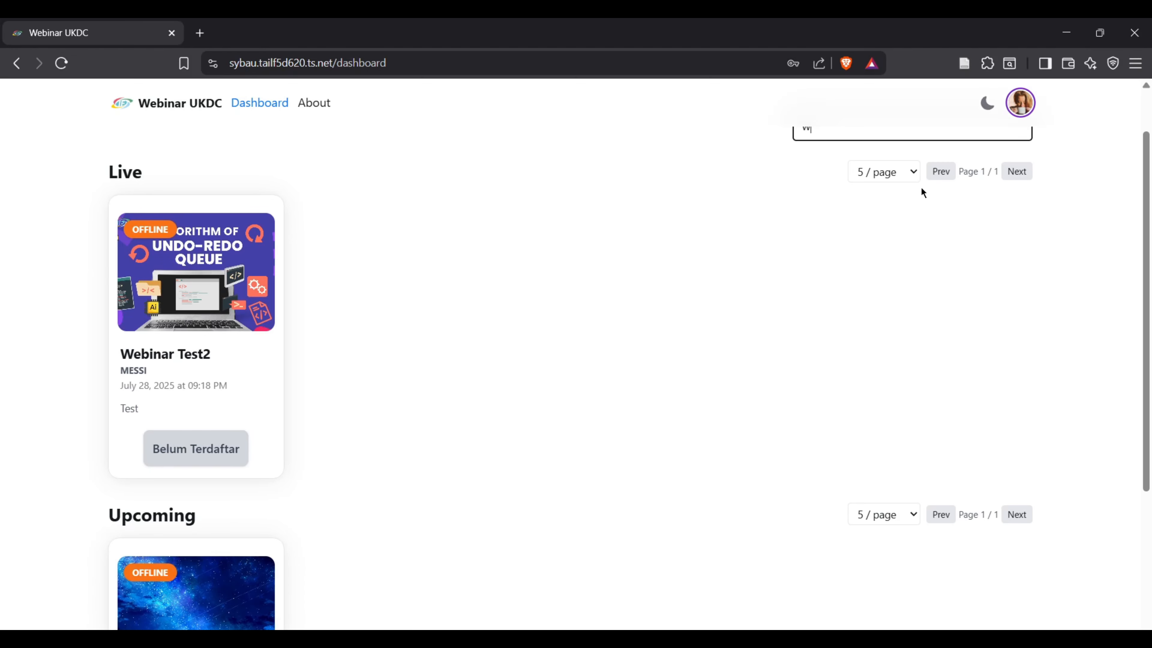
text(ebinar test 2)
key(BackSpace)
key(BackSpace)
text(2)
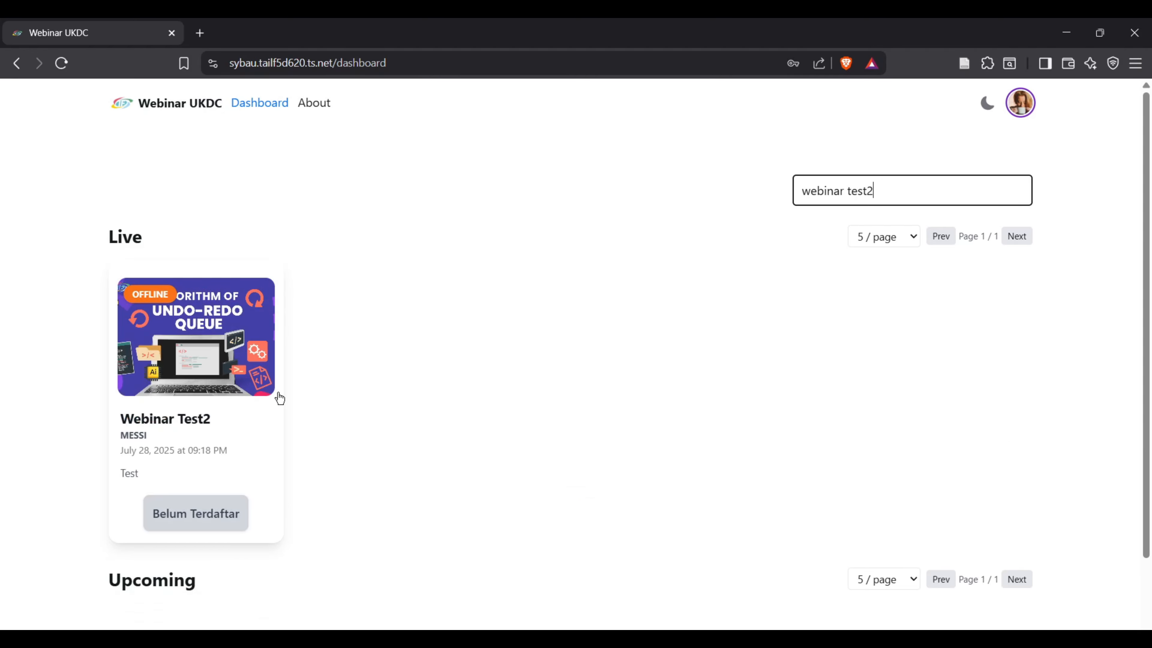
click(269, 360)
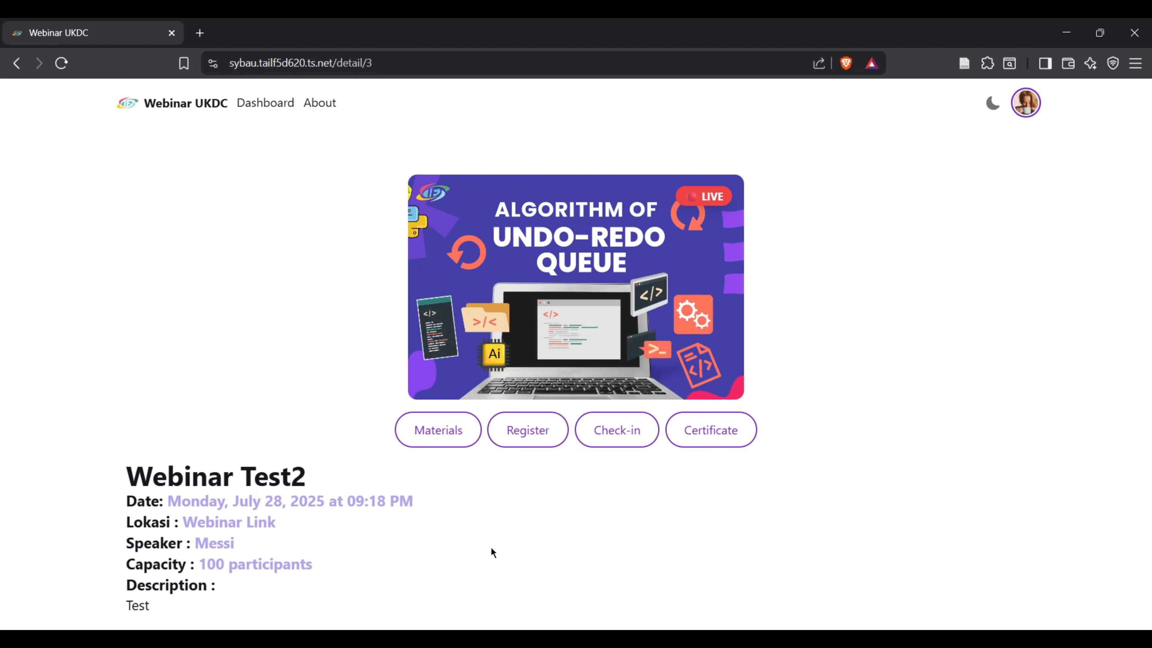
drag(192, 543, 330, 571)
click(129, 583)
drag(129, 583, 155, 613)
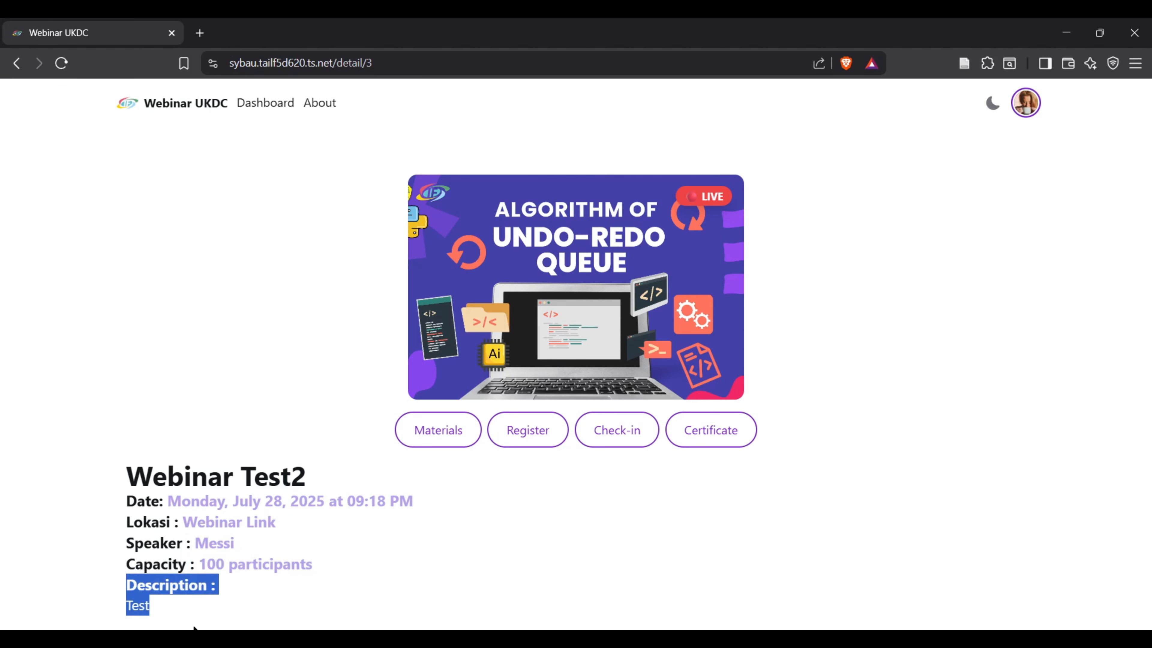
click(579, 490)
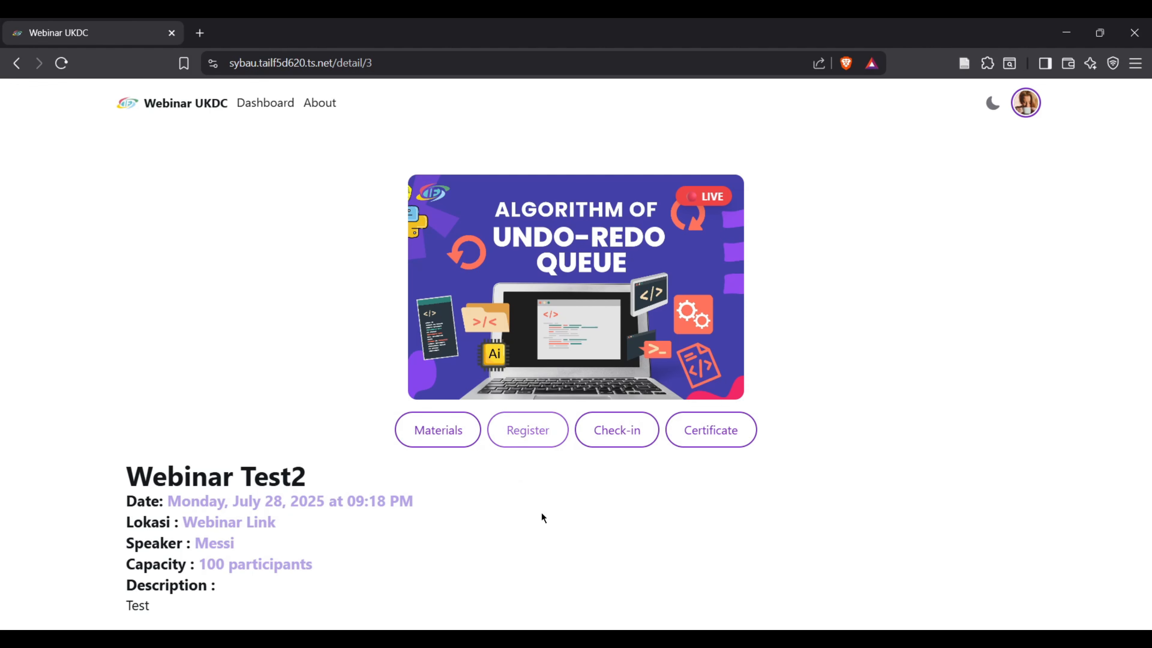
click(518, 435)
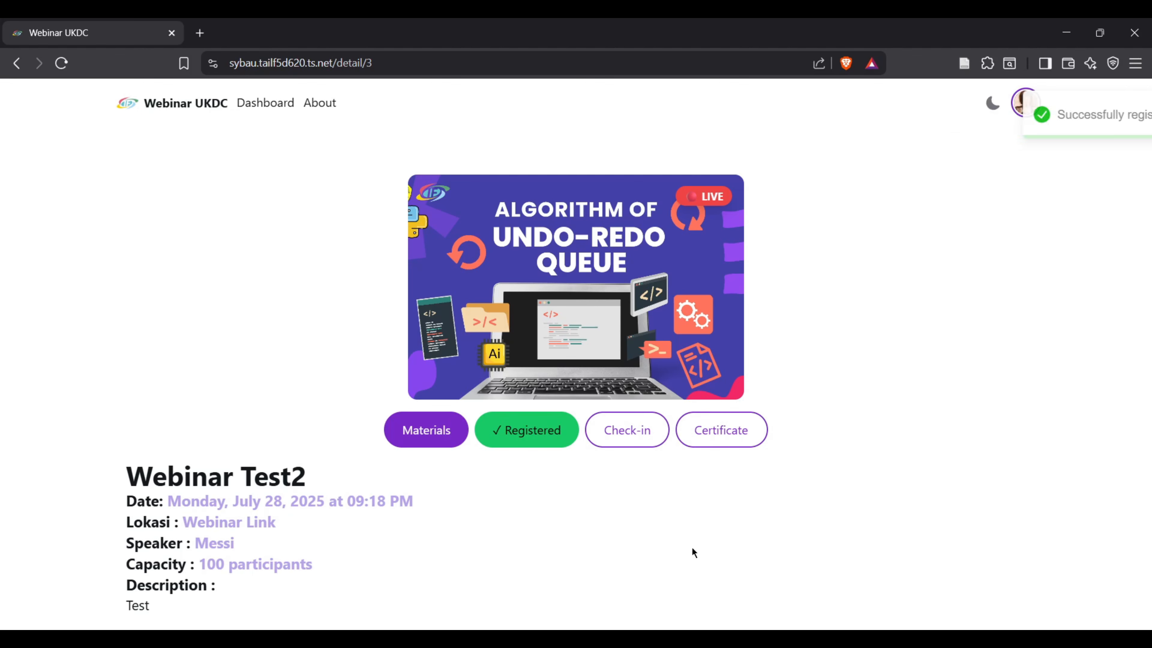
click(439, 435)
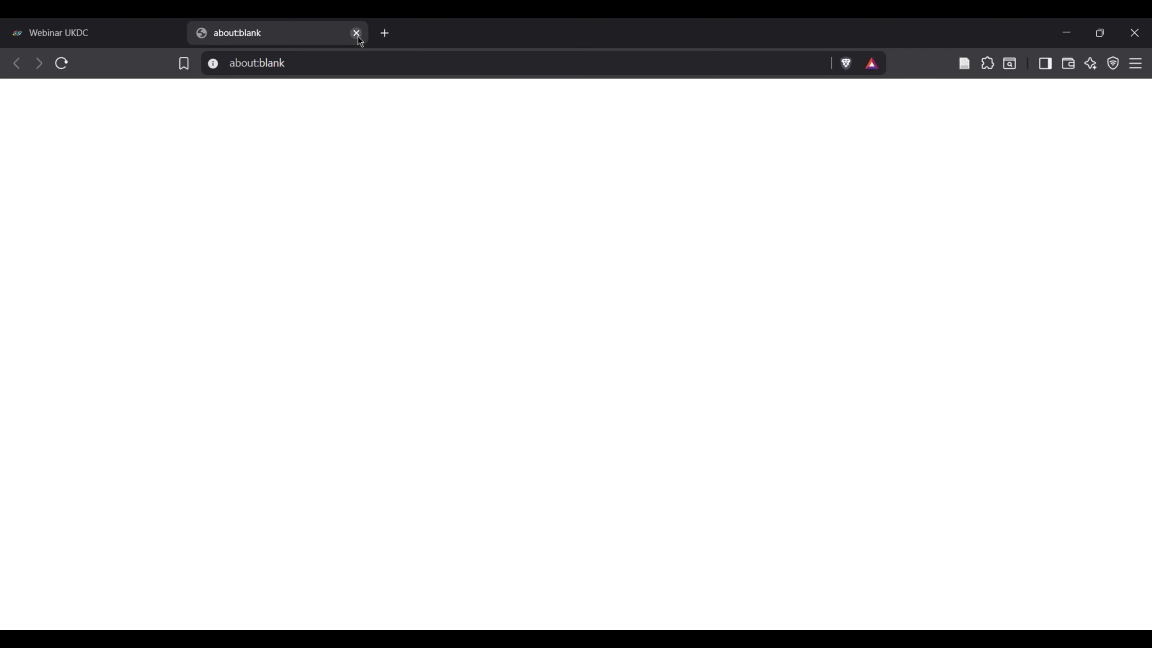
click(356, 33)
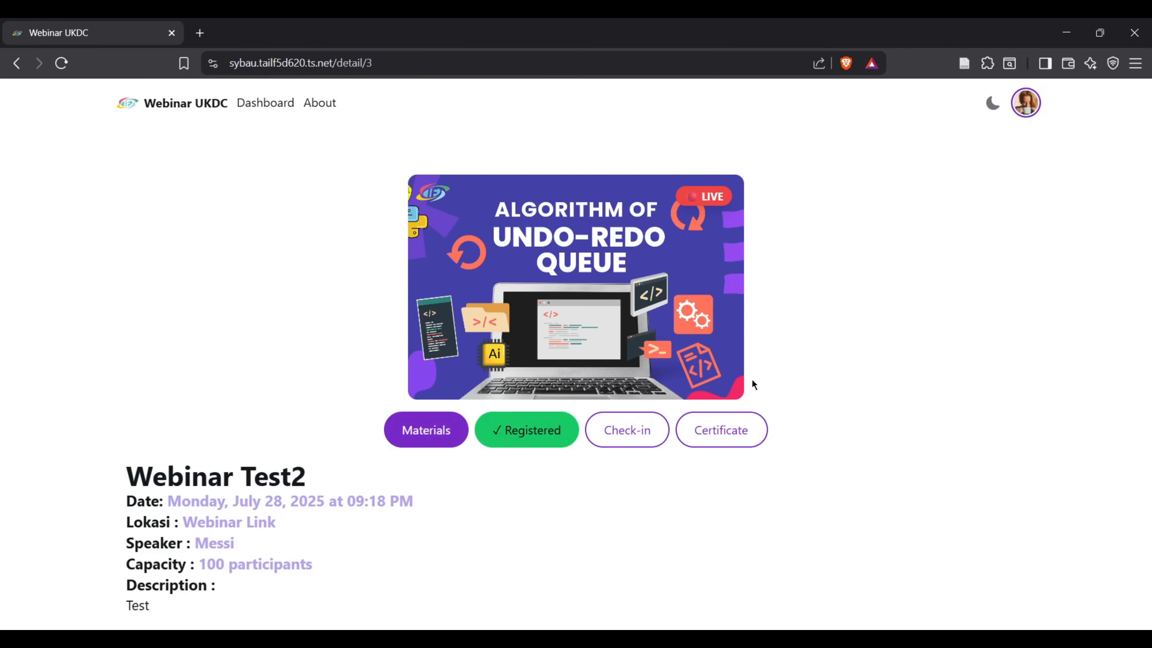
click(435, 441)
click(356, 33)
click(654, 427)
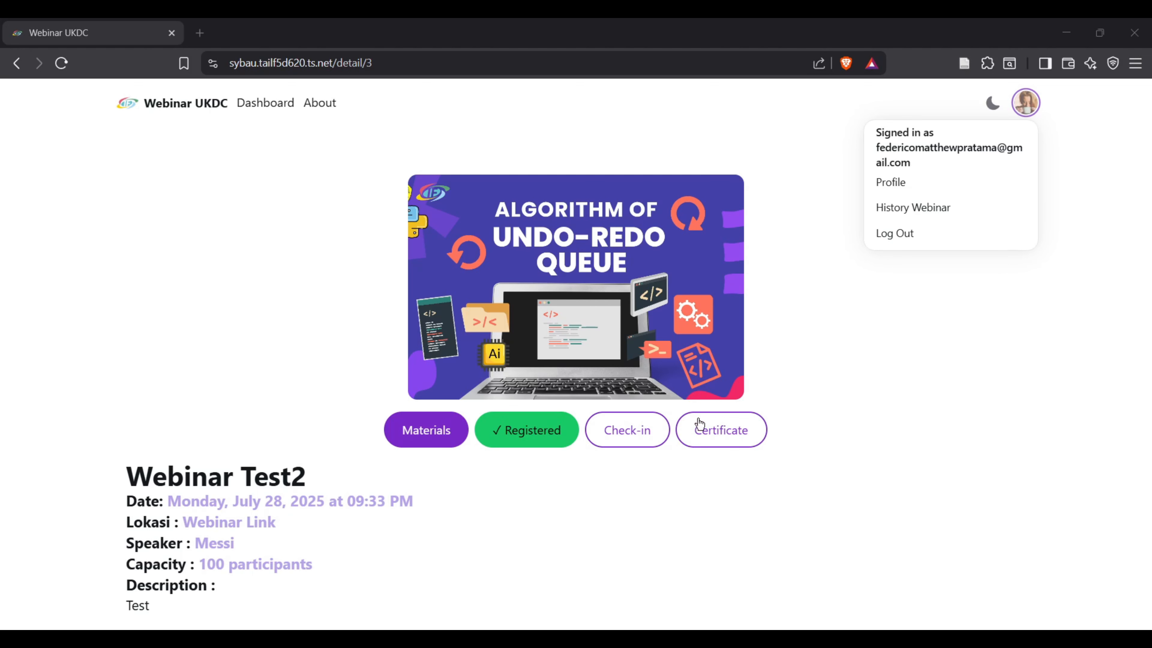
Check in to Webinar Test2 and open its certificate in a new tab.
click(601, 451)
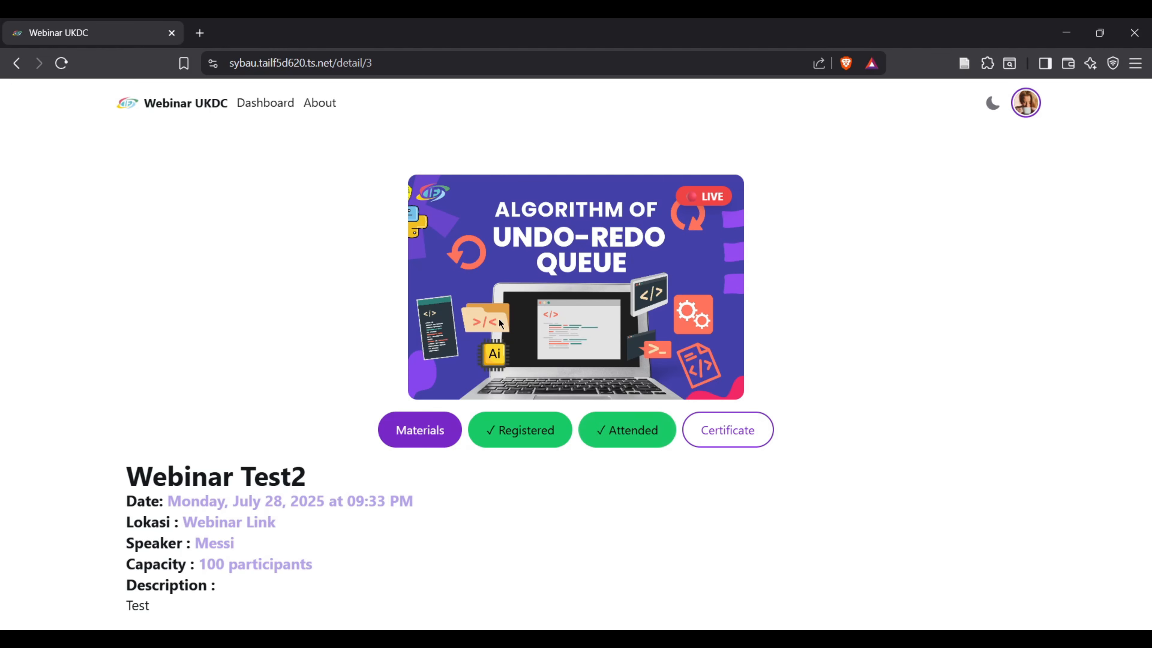
click(728, 429)
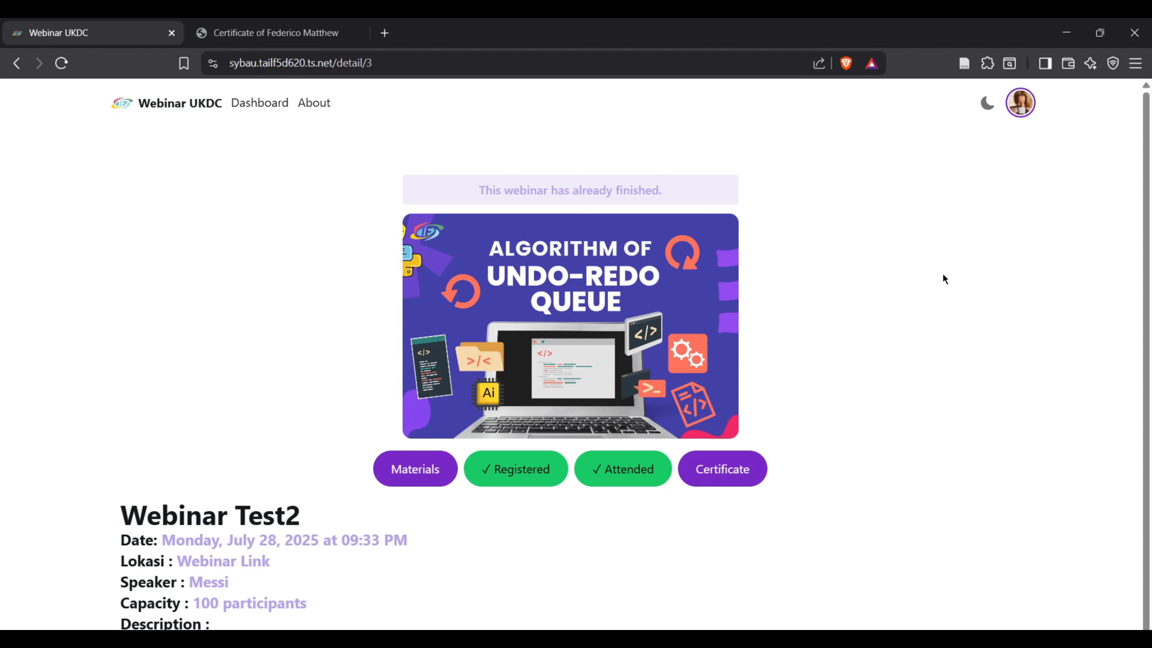
click(1021, 105)
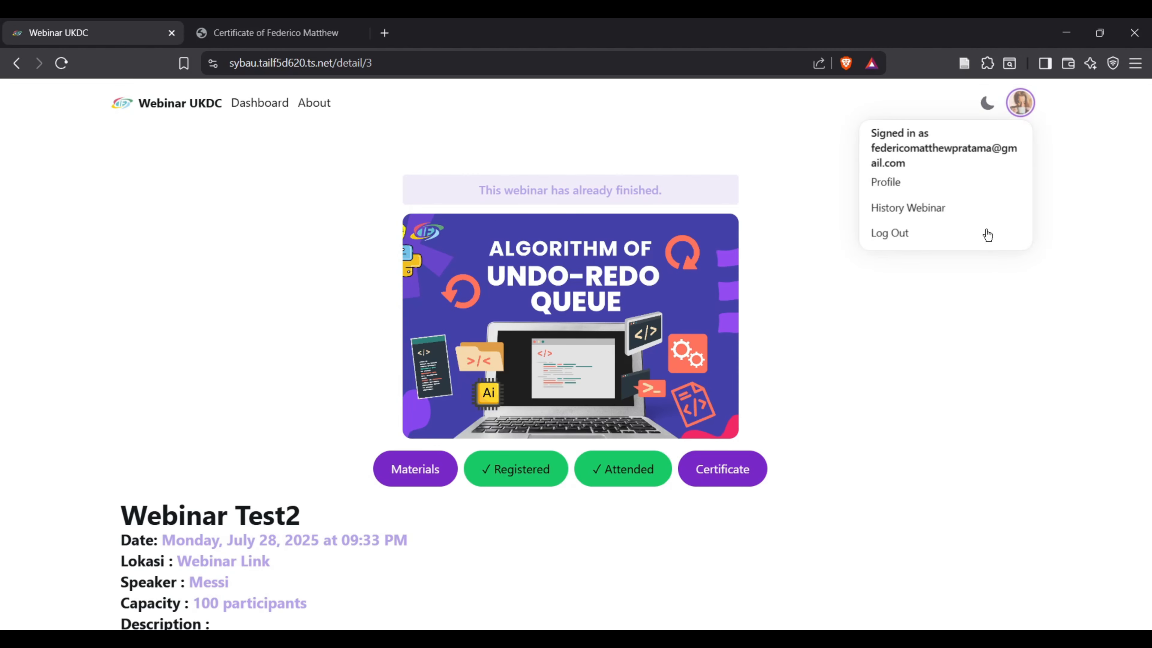
Go to History Webinar and open the Webinar Test2 entry.
click(951, 214)
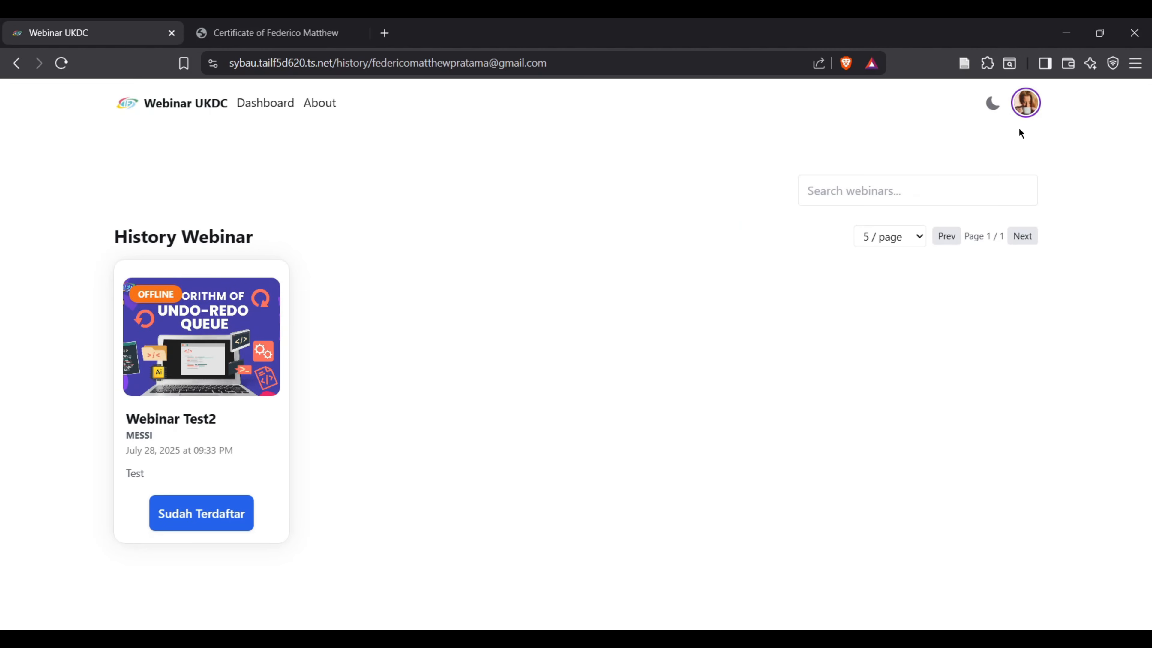
click(1026, 103)
click(577, 348)
drag(114, 237, 319, 250)
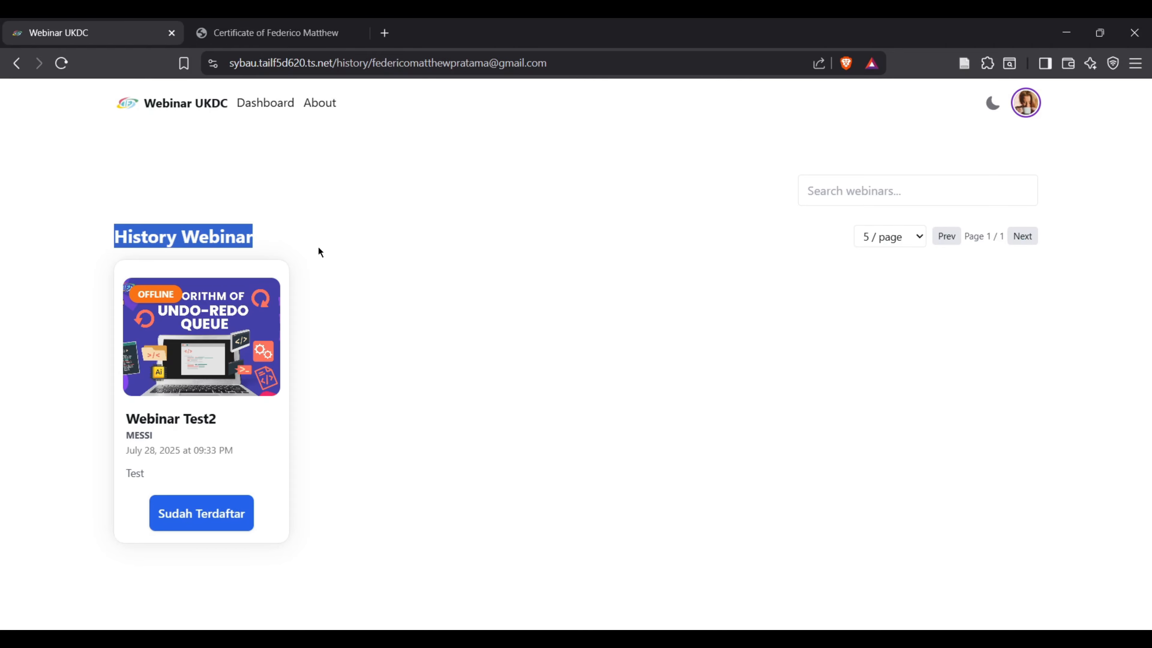
click(265, 369)
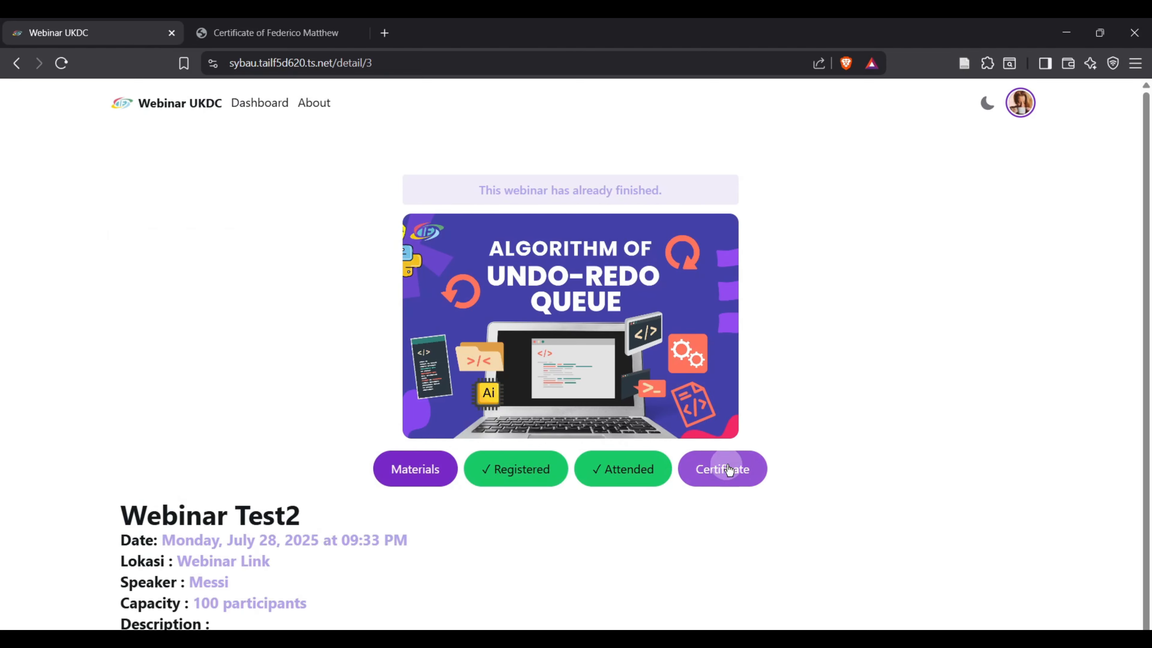
Open the Webinar Test2 certificate, review it, and close both certificate tabs.
click(731, 469)
click(533, 38)
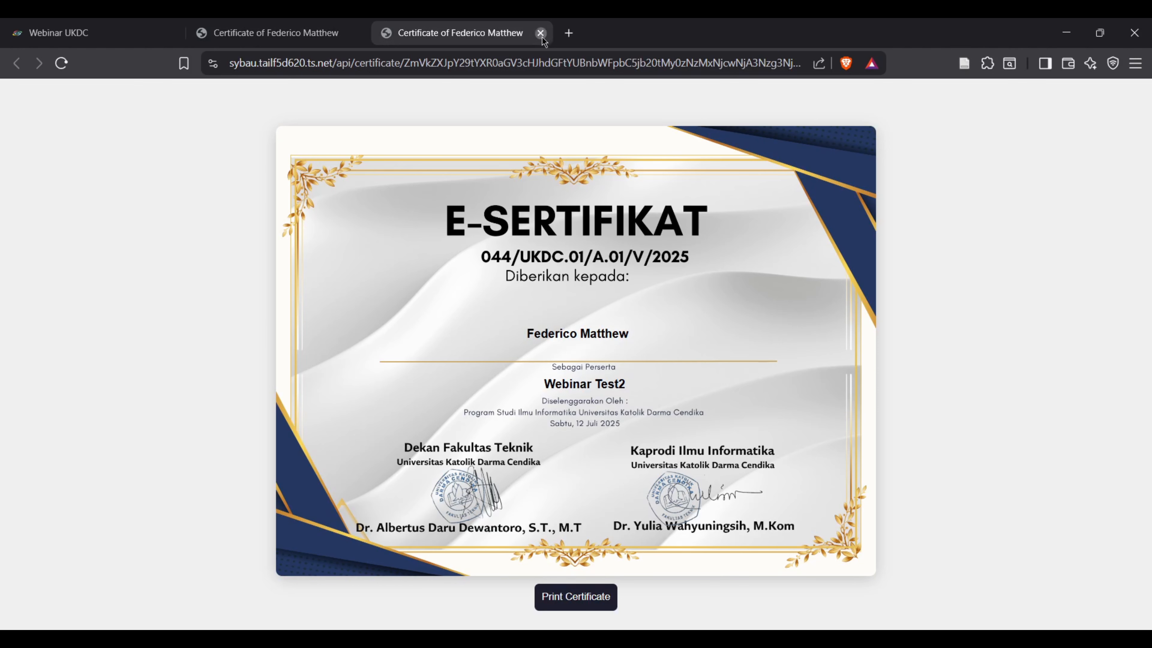
click(540, 33)
triple_click(577, 333)
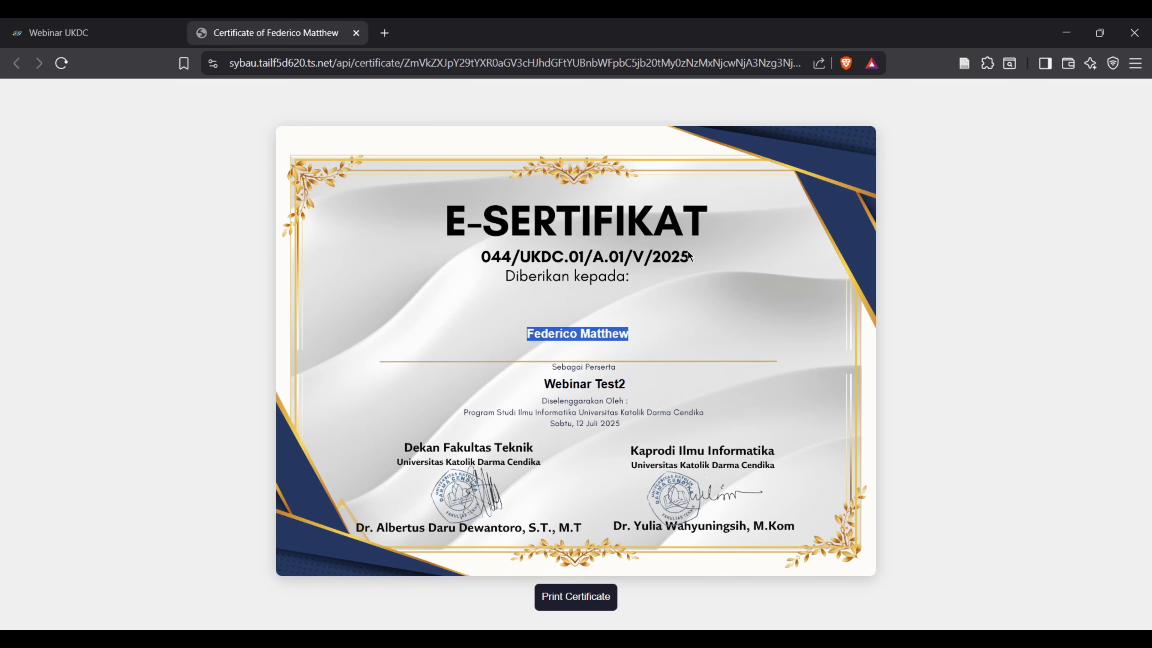
click(568, 297)
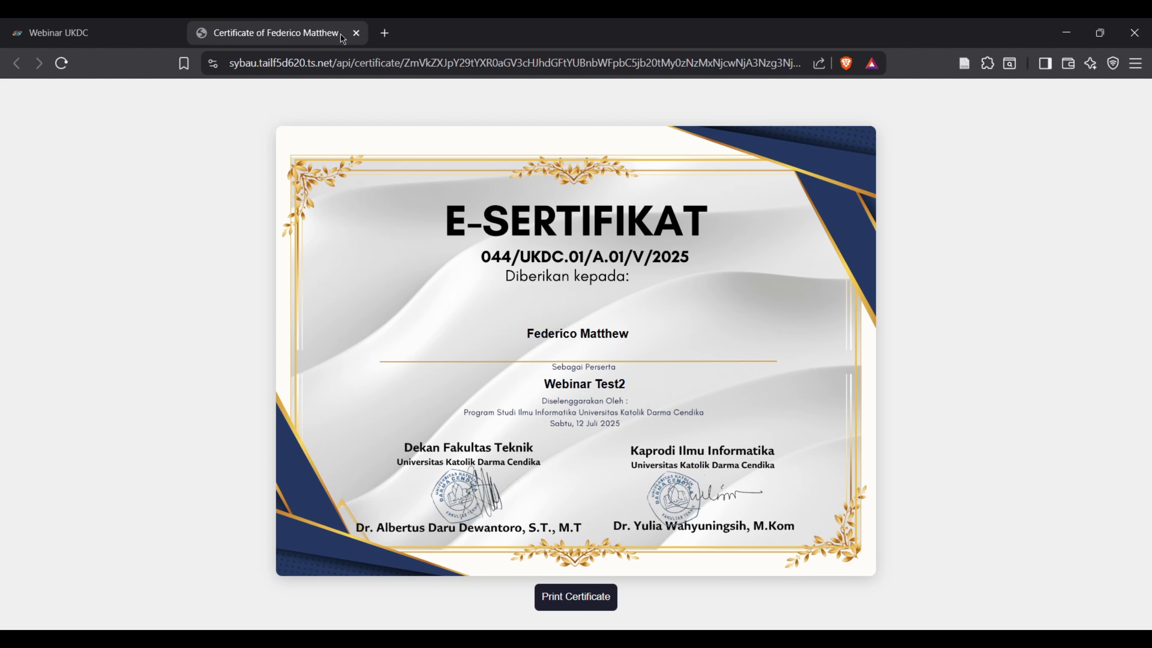
click(356, 32)
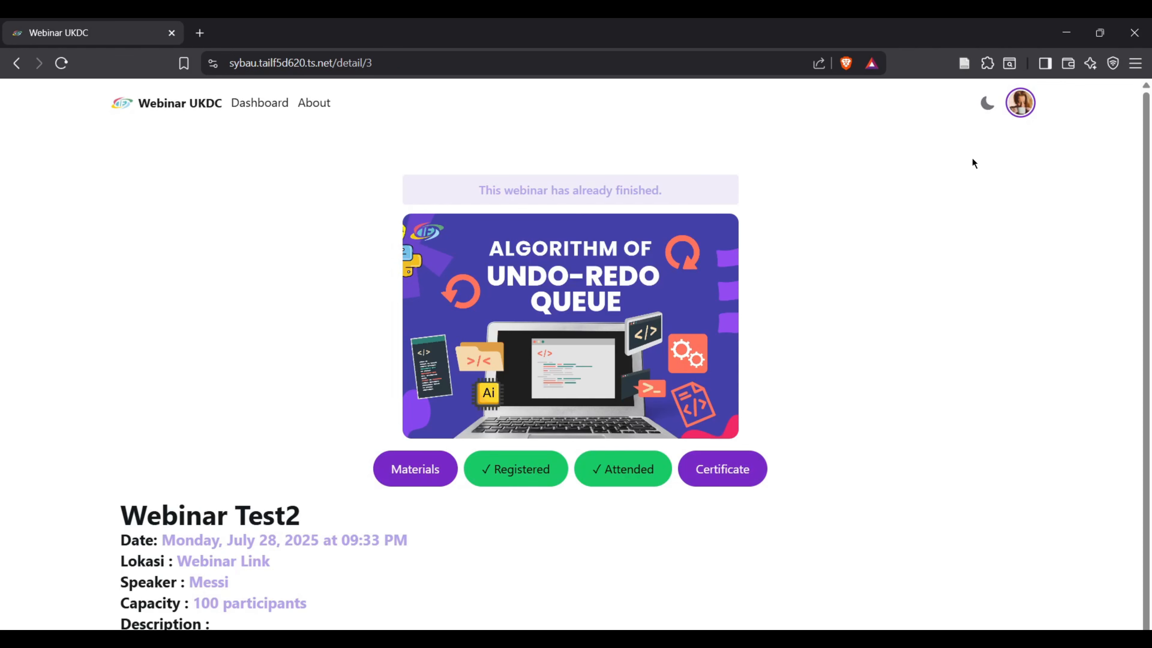
Put the profile into edit mode and review the name, UKDC organization and e-mail fields.
click(1021, 103)
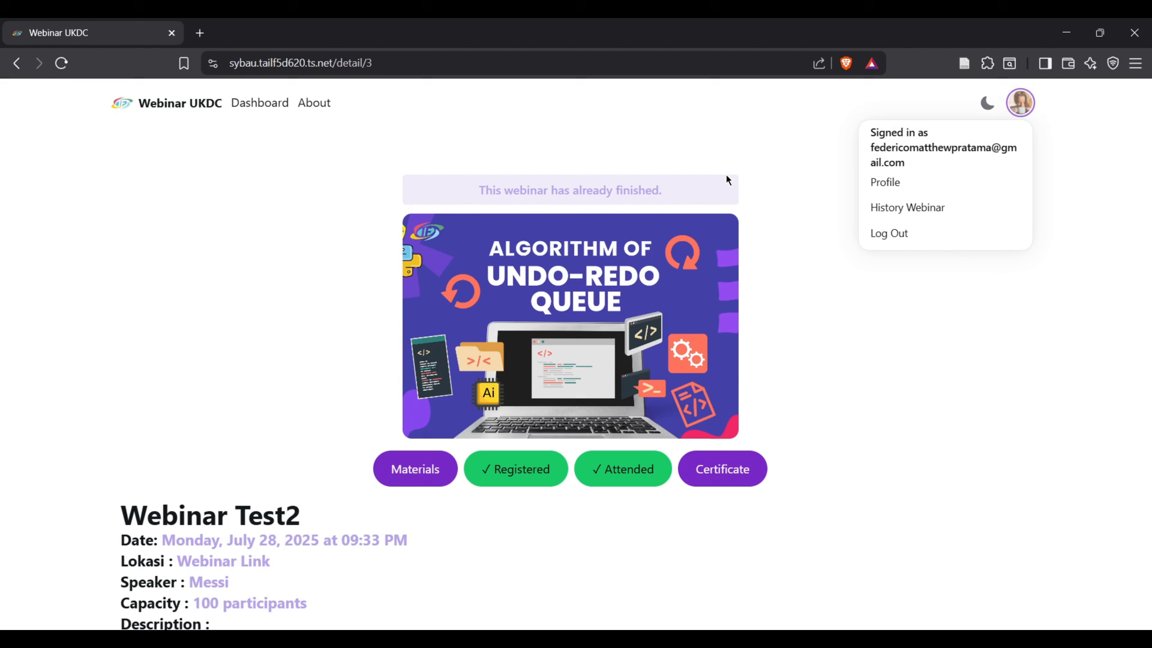
click(934, 182)
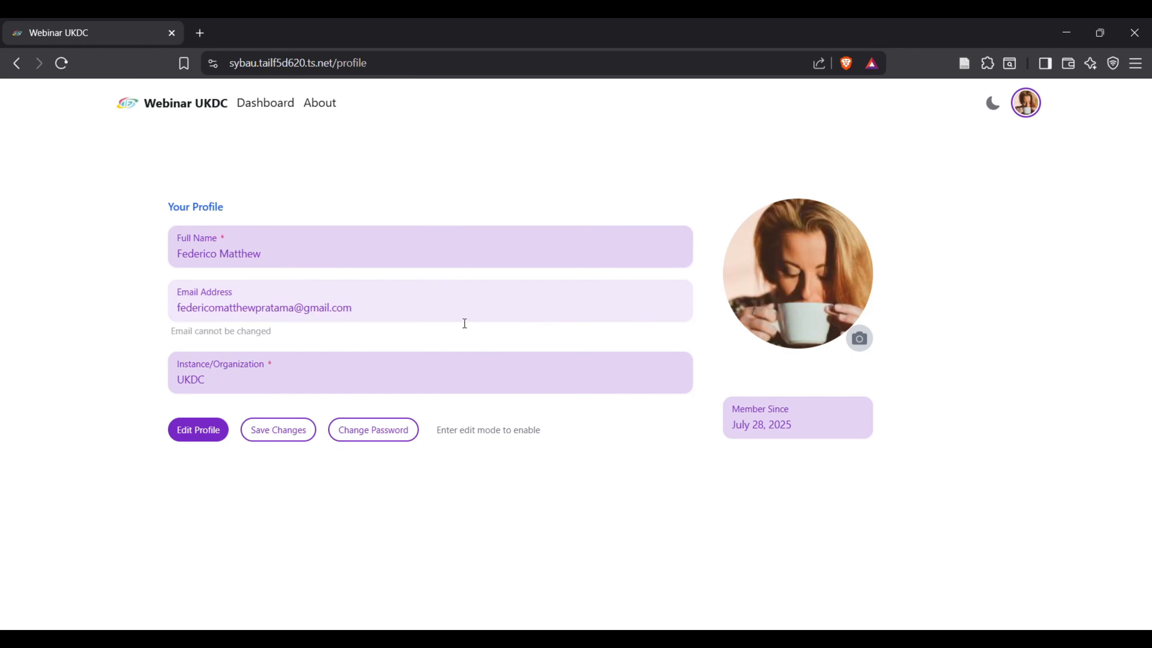
click(217, 431)
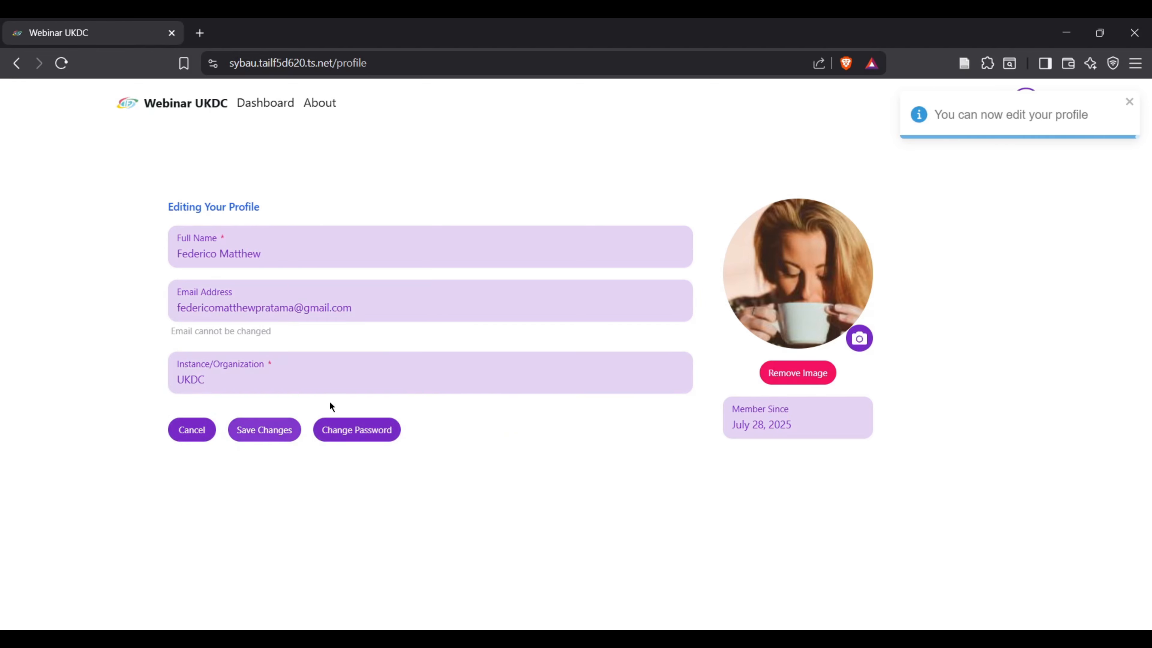
drag(182, 256, 283, 255)
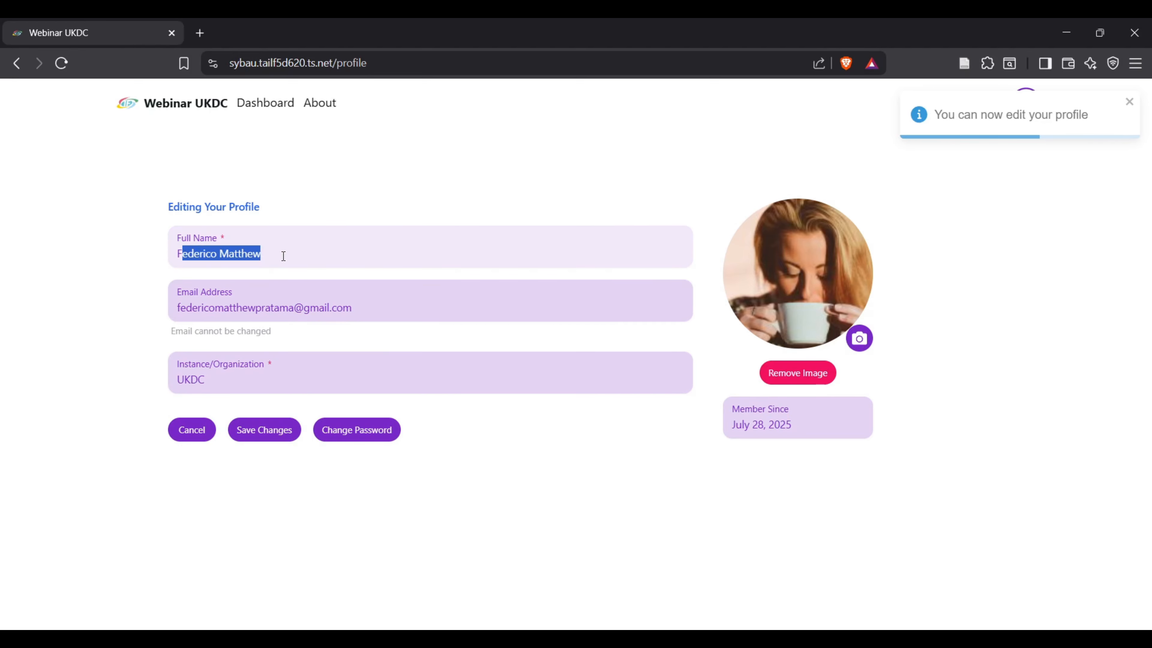
click(283, 256)
drag(295, 380, 179, 381)
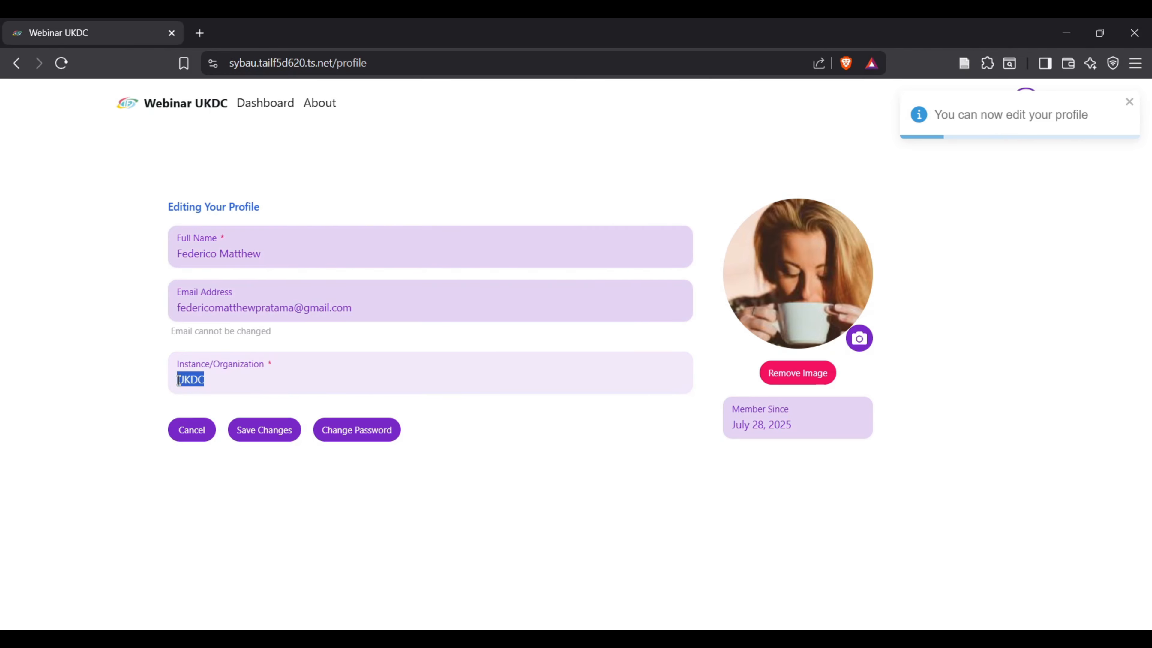
drag(499, 309, 168, 329)
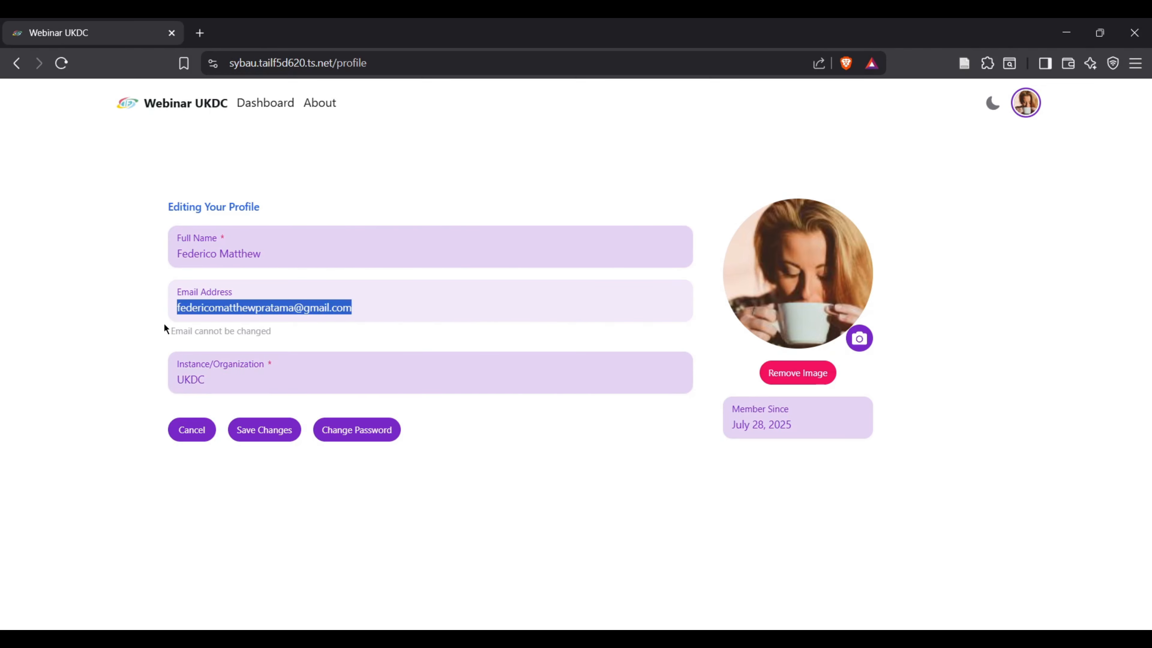
drag(272, 331, 167, 332)
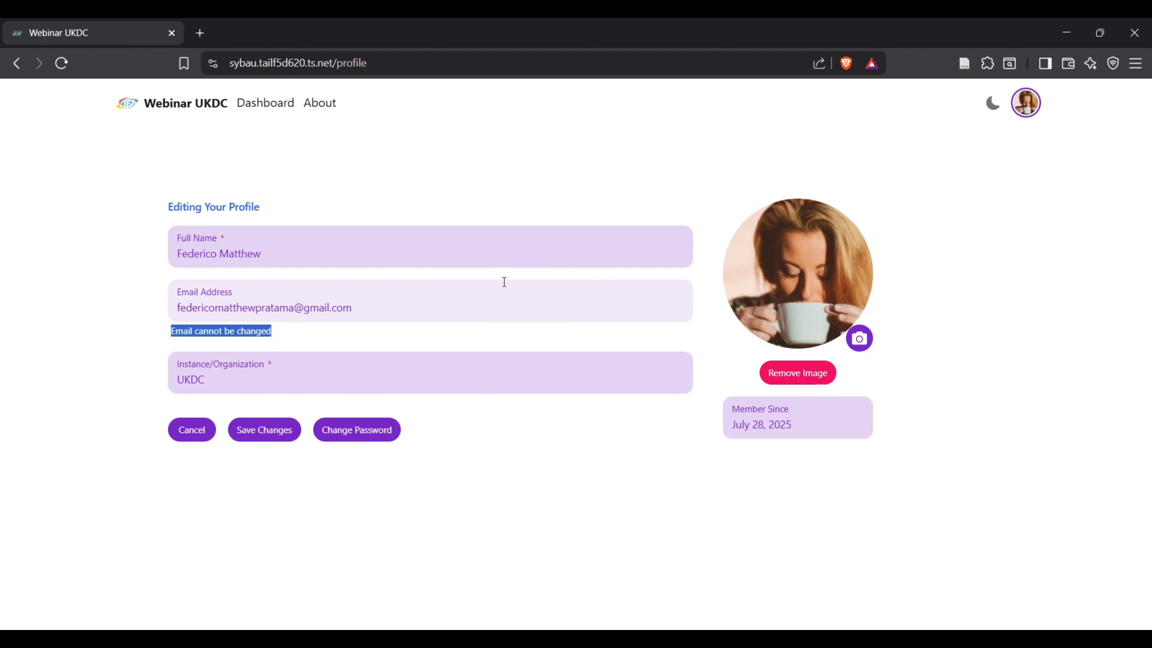
click(536, 249)
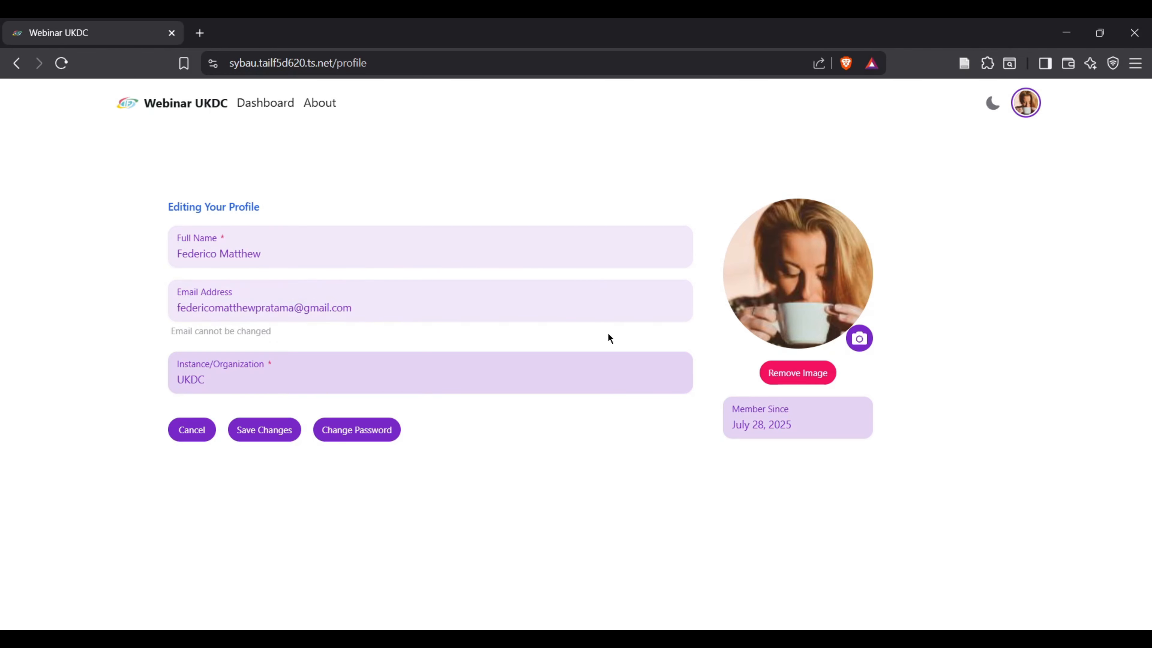
double_click(479, 365)
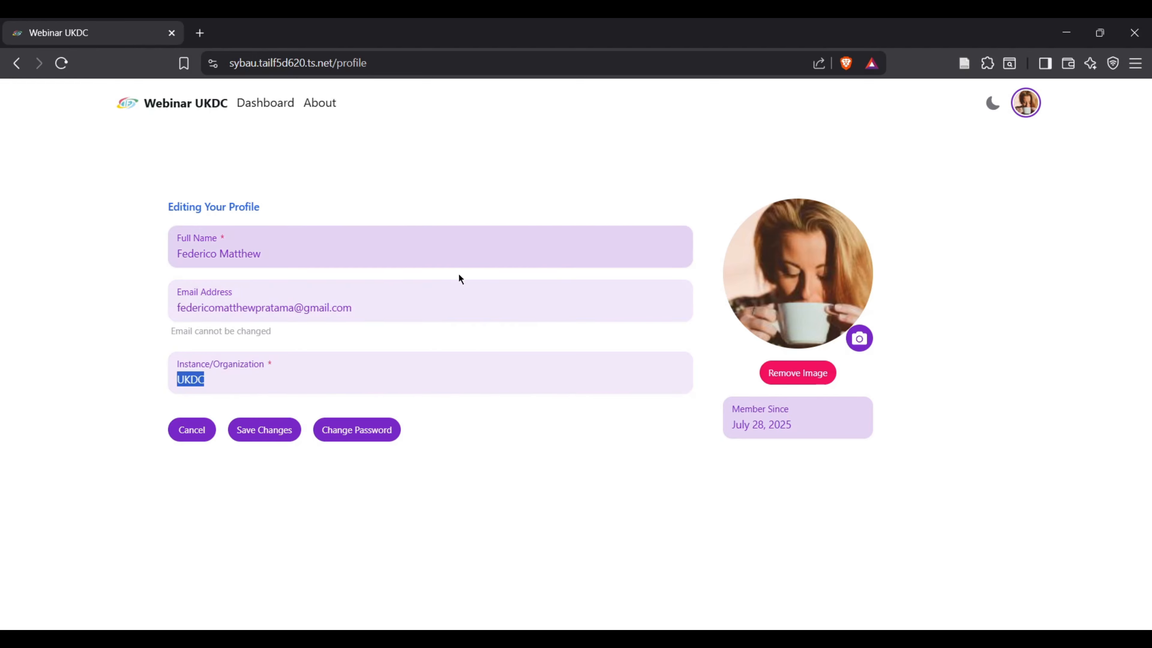
click(461, 254)
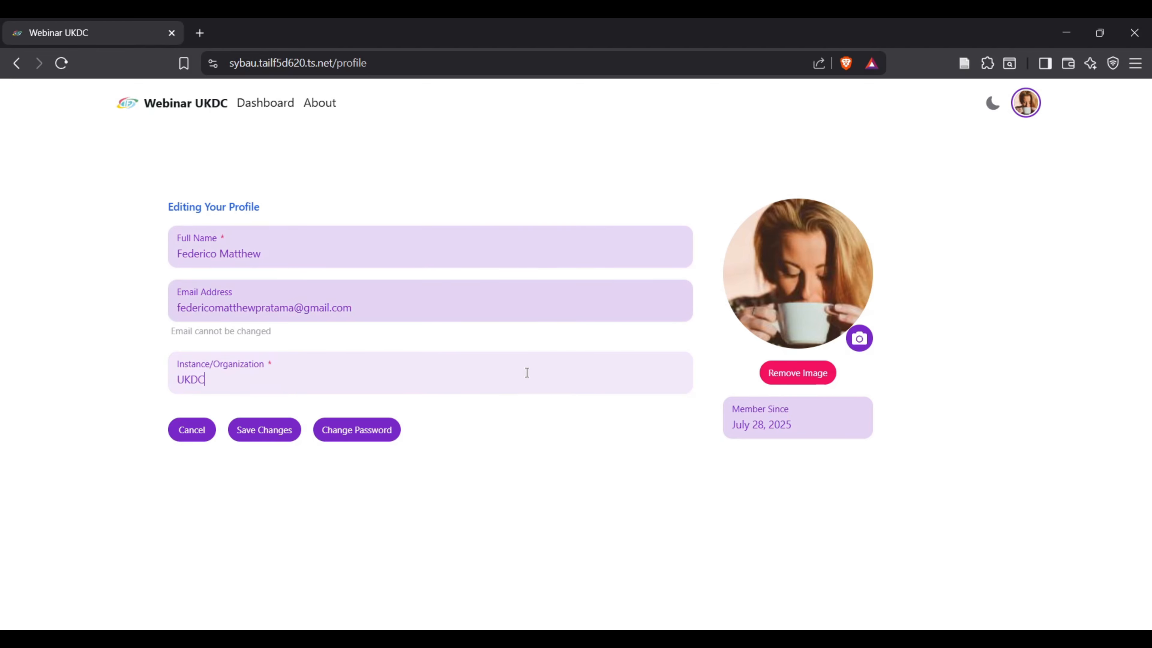
Upload the certificate image as the new profile picture and save the changes.
click(861, 340)
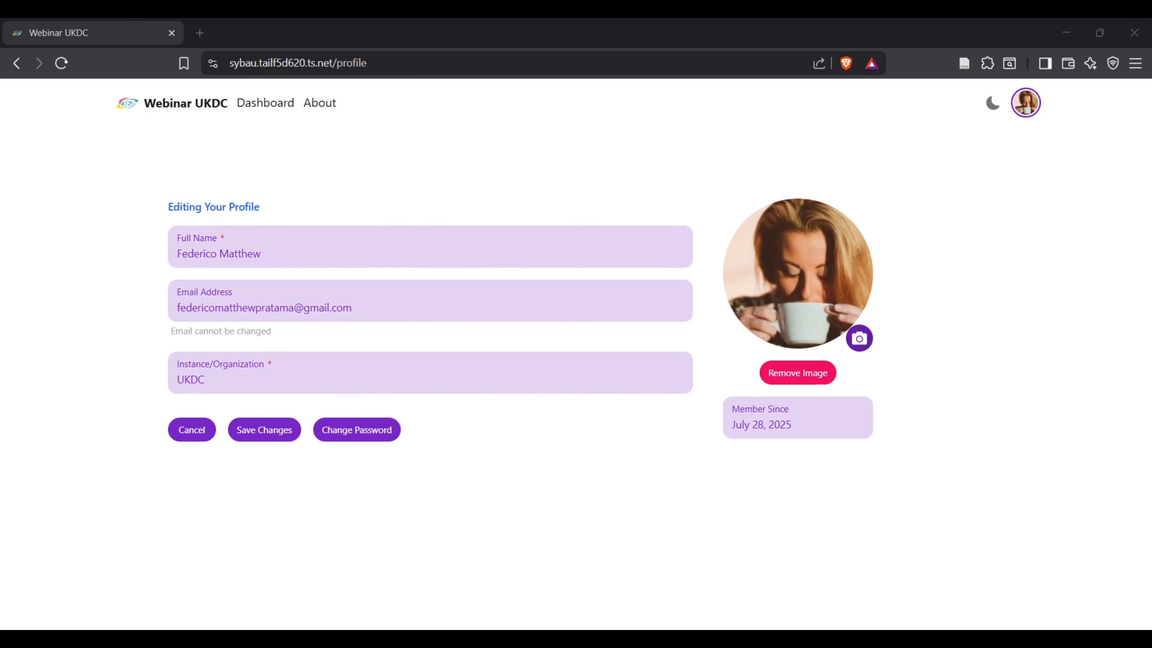
double_click(323, 183)
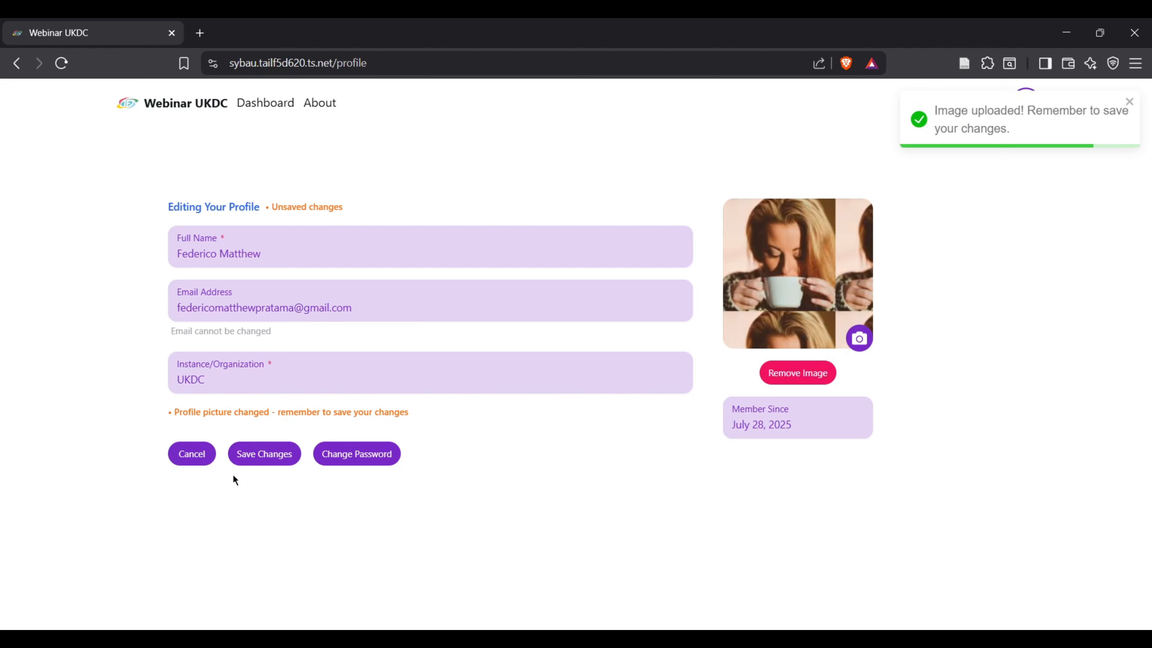
click(265, 454)
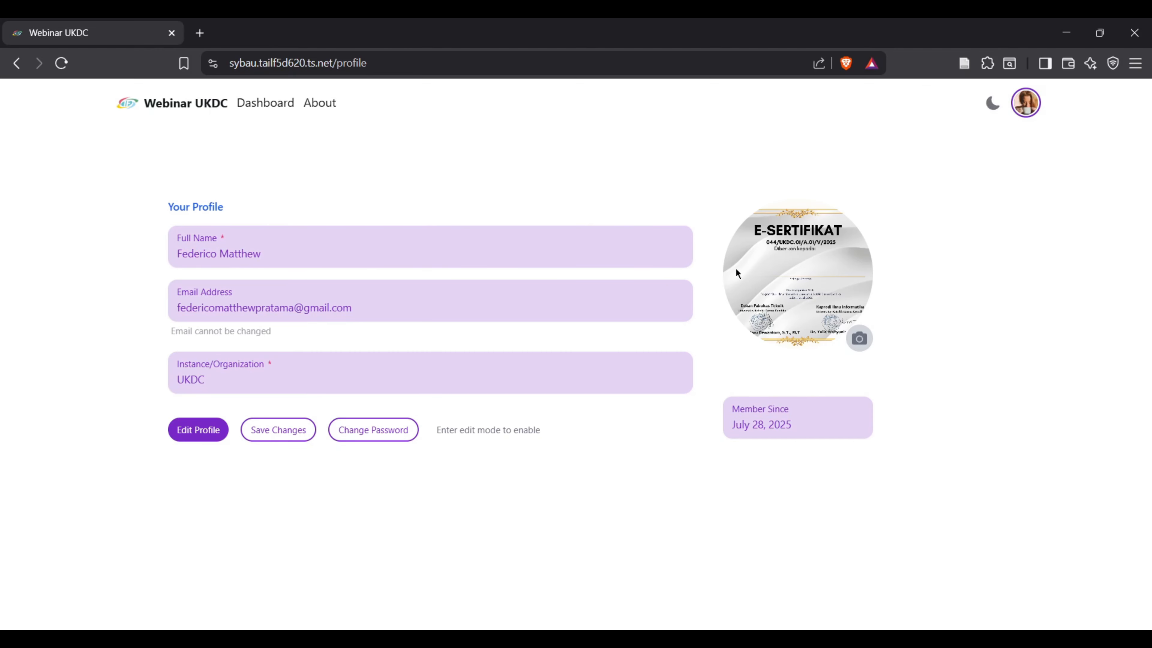
click(223, 432)
click(361, 453)
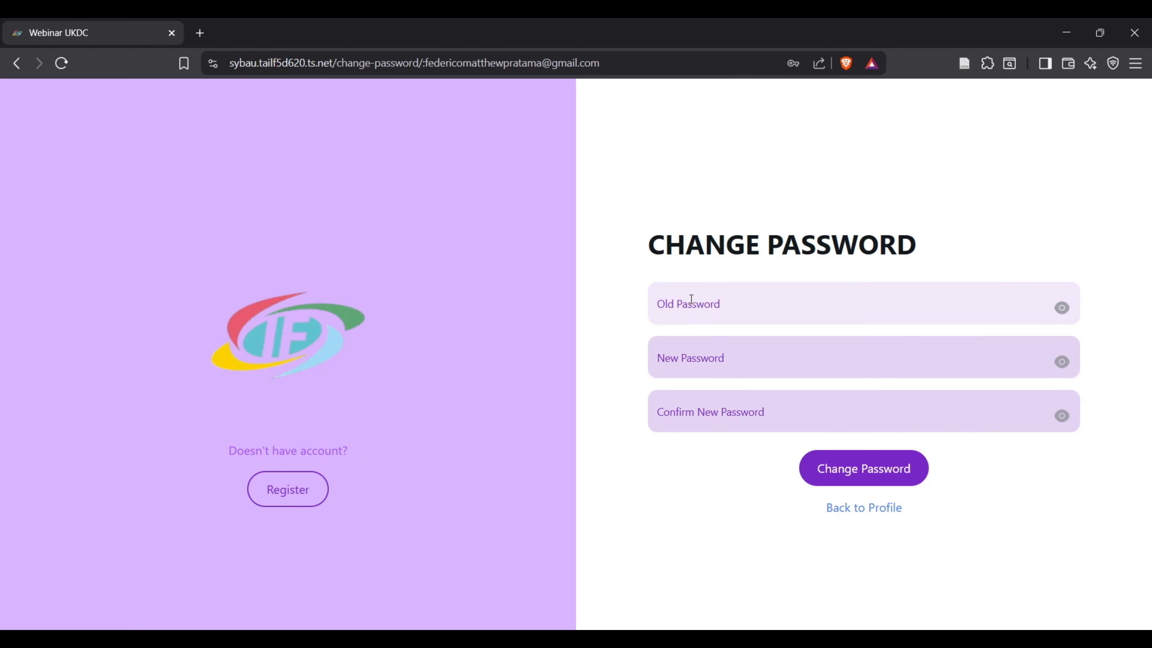
drag(650, 255, 926, 244)
click(700, 313)
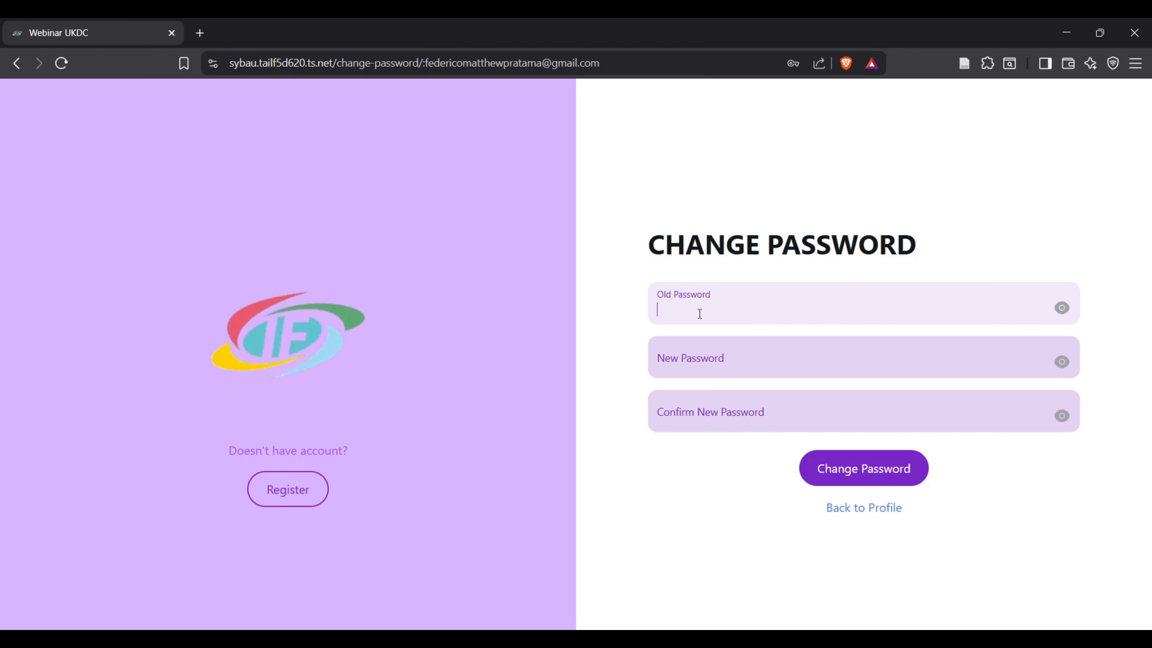
click(732, 247)
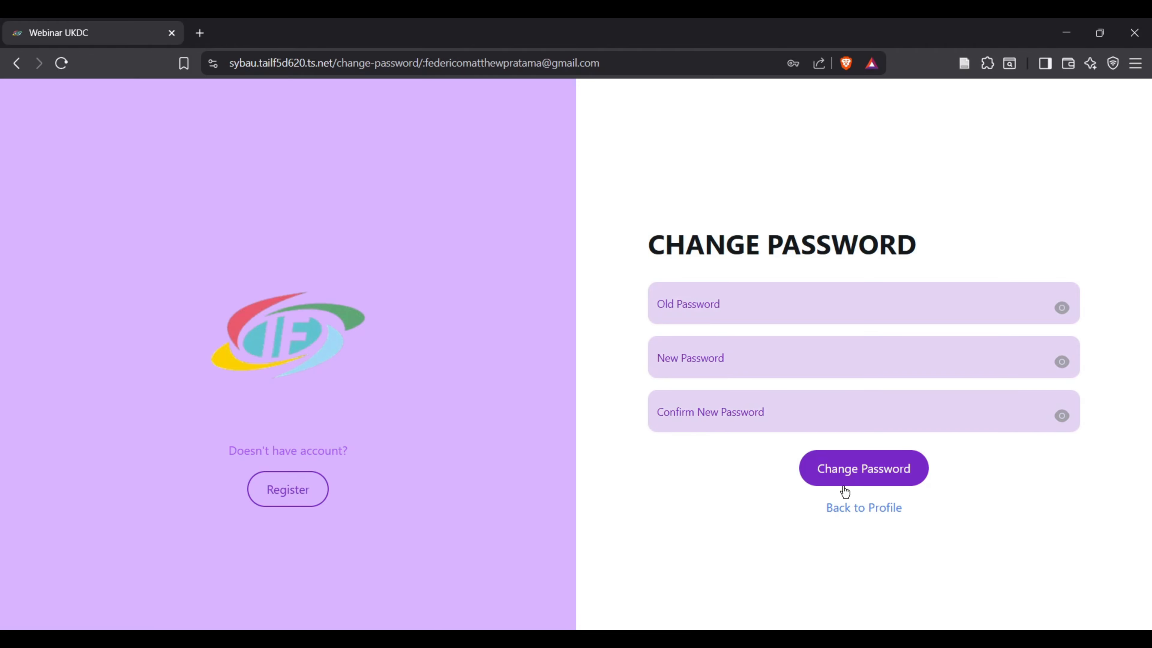
click(872, 516)
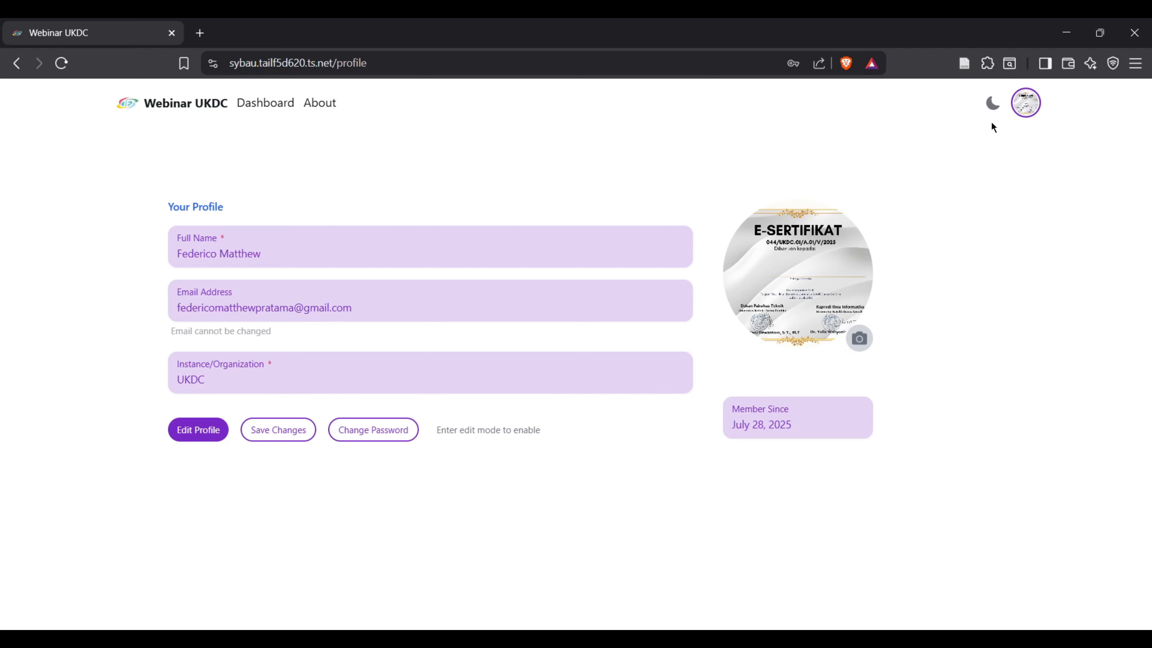
Log out from the avatar menu, landing on the Discover Amazing WEBINARS page.
click(1026, 105)
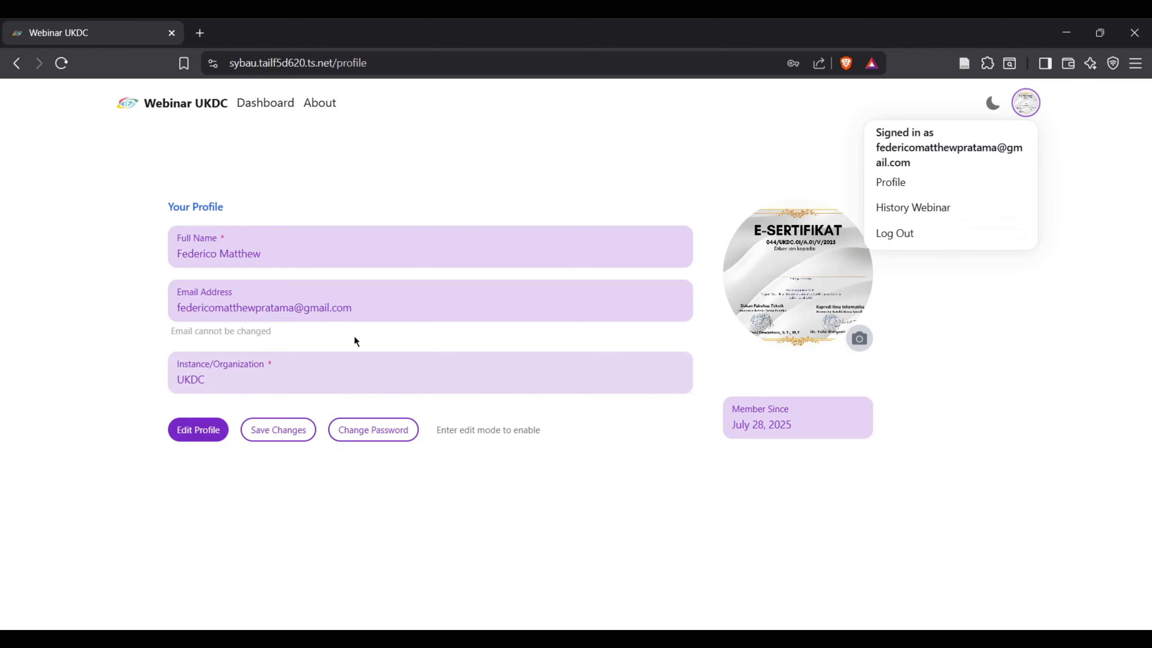
click(980, 234)
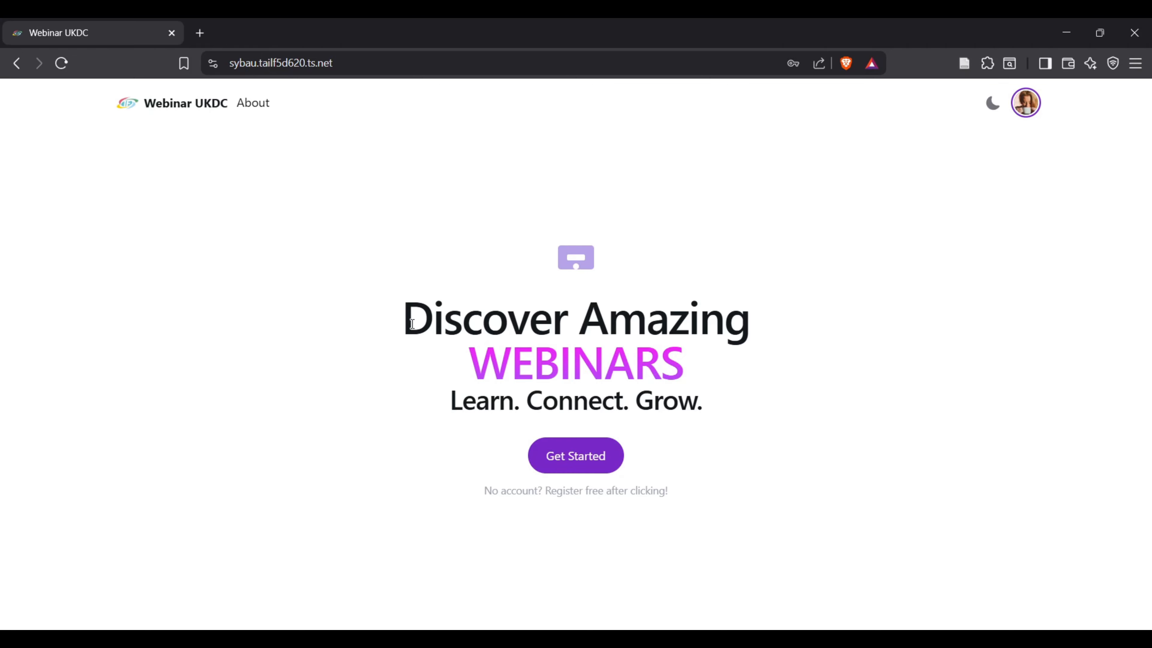
drag(412, 323, 720, 426)
click(730, 394)
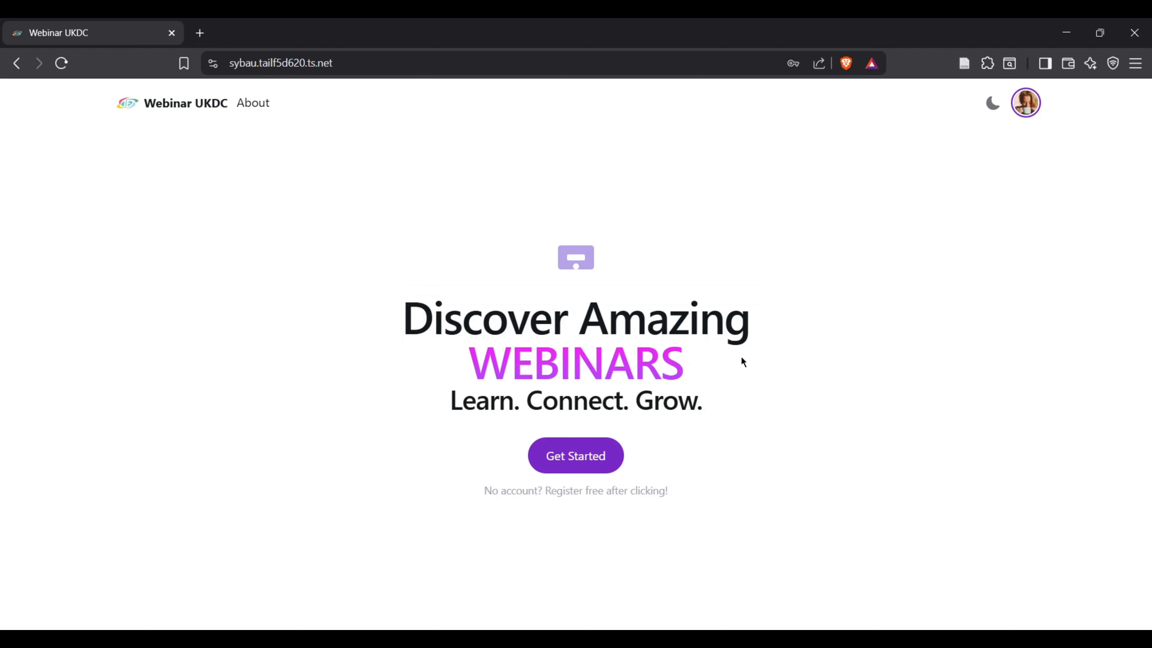